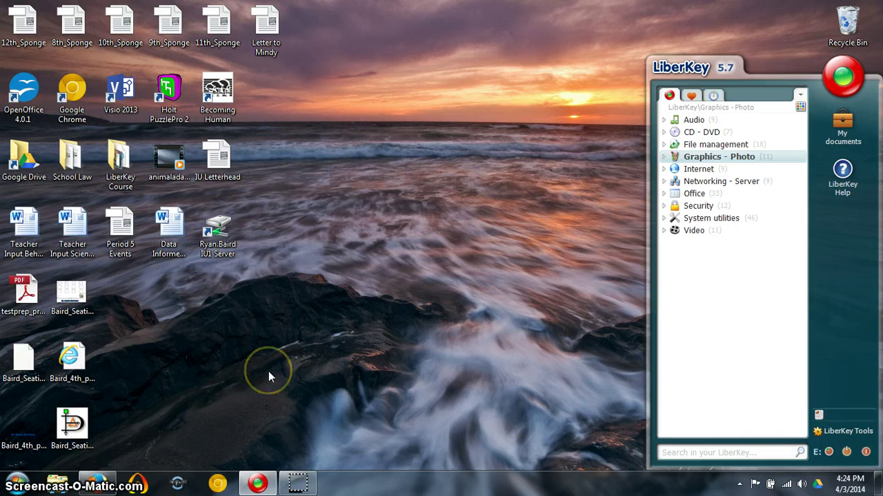
# - Open the LiberKey PowerPoint presentation from the LiberKey Course folder's Models subfolder in OpenOffice Impress
pyautogui.click(119, 160)
pyautogui.doubleClick(119, 160)
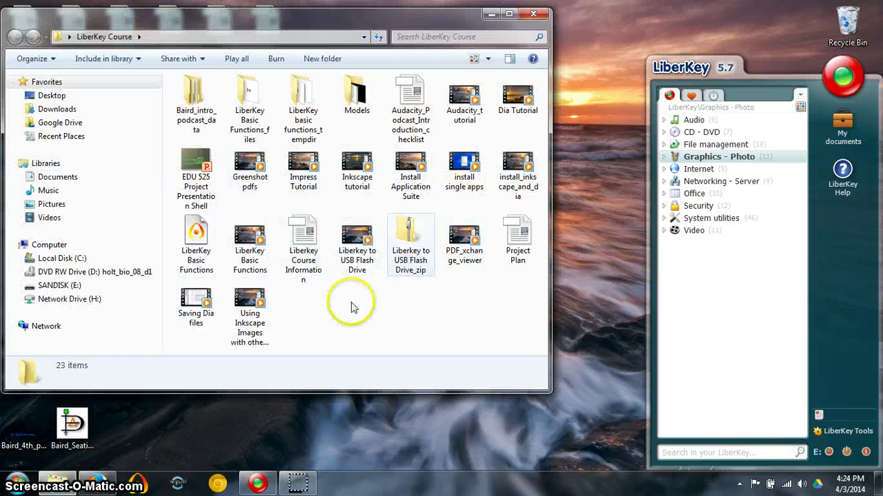
pyautogui.doubleClick(353, 94)
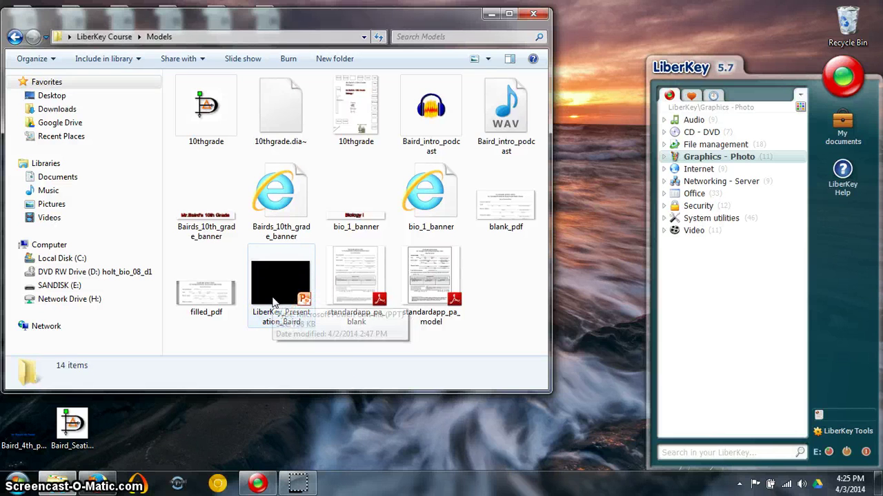
pyautogui.rightClick(273, 302)
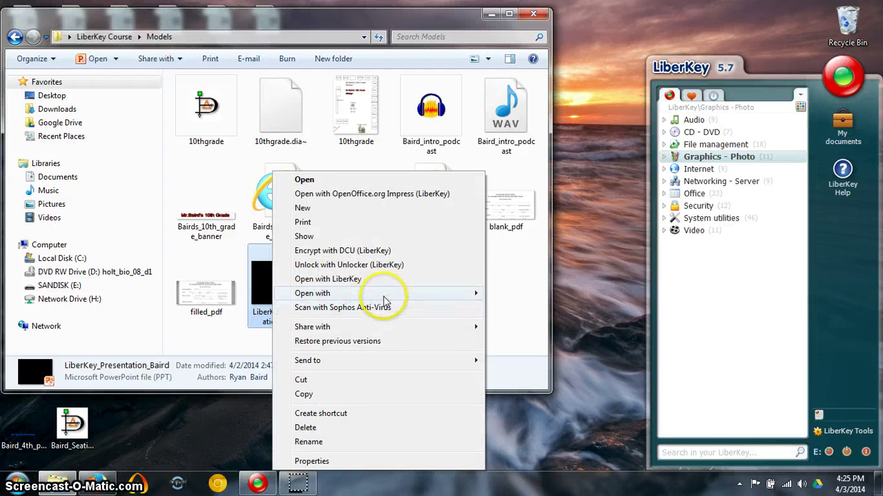
pyautogui.moveTo(381, 296)
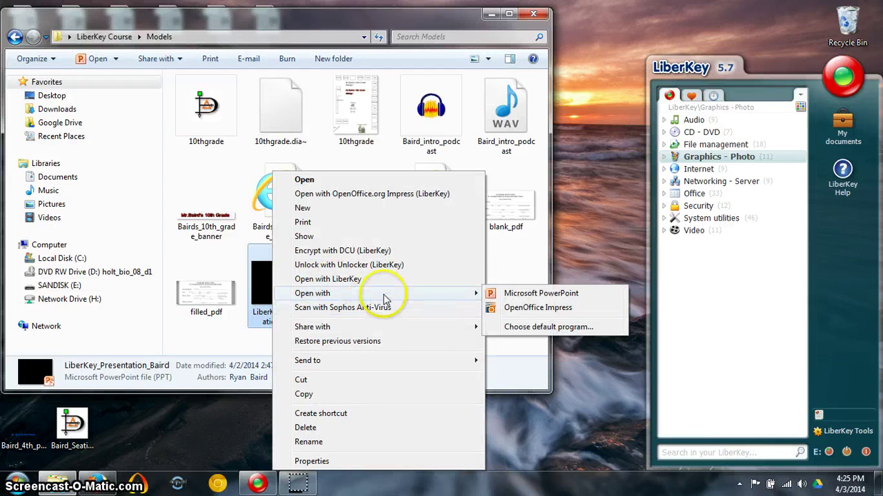
pyautogui.click(526, 315)
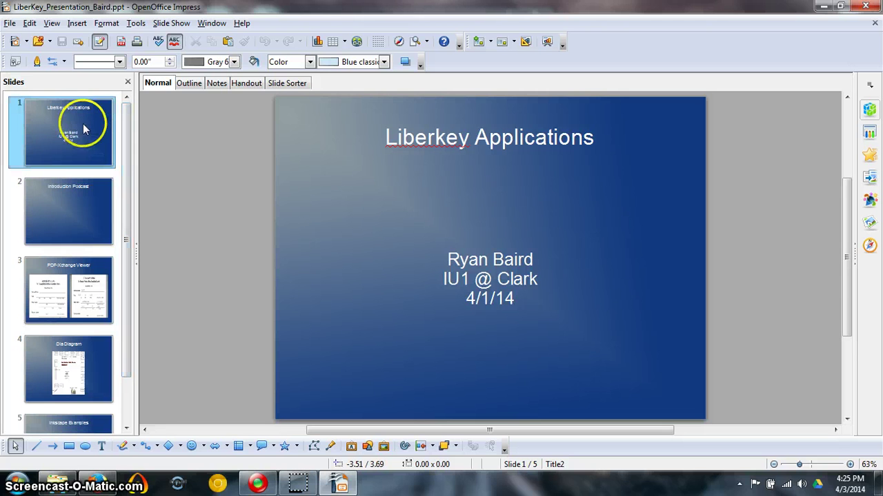
# - Review each slide of the presentation, from the Liberkey Applications title slide through Inkscape Examples
pyautogui.moveTo(127, 191); pyautogui.dragTo(136, 162)
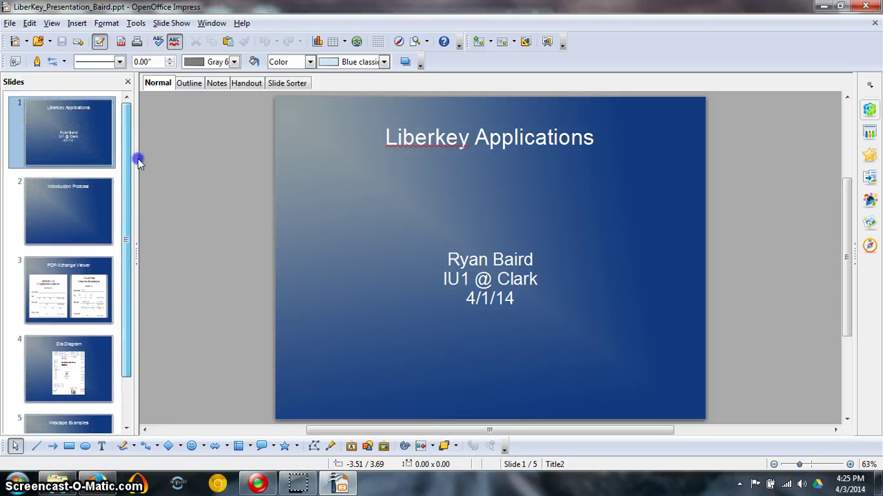
pyautogui.click(84, 145)
pyautogui.click(84, 206)
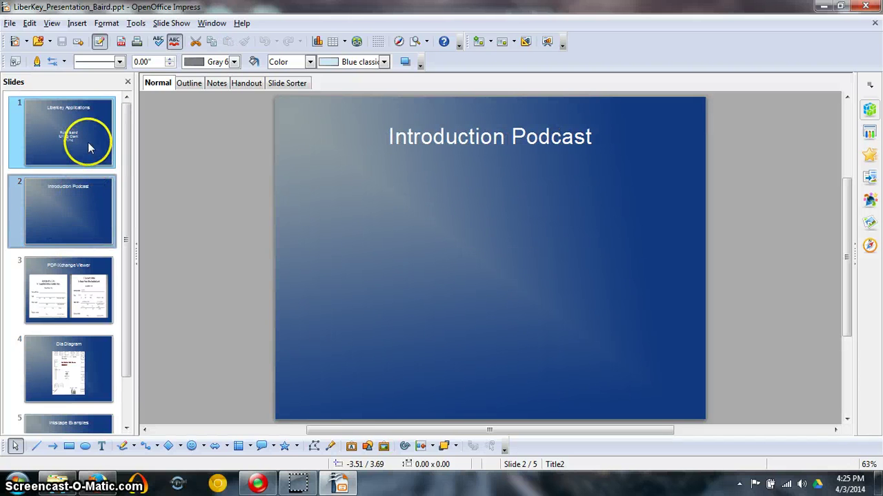
pyautogui.click(88, 143)
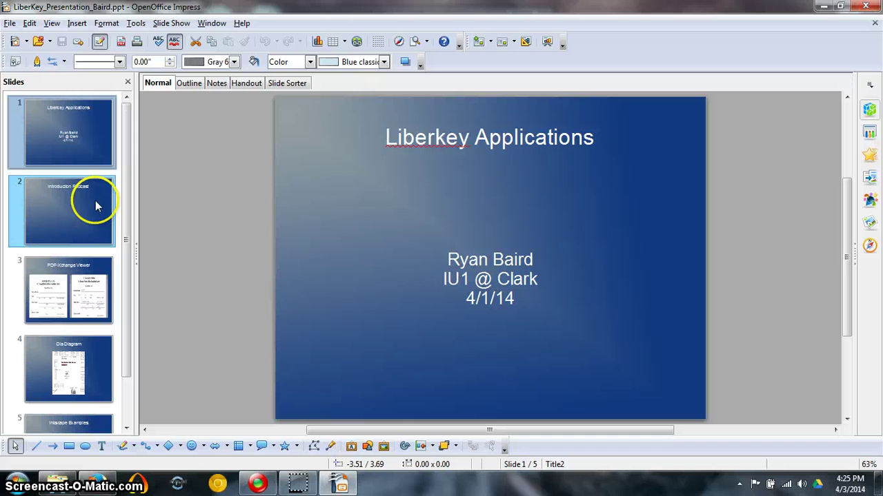
pyautogui.moveTo(87, 231)
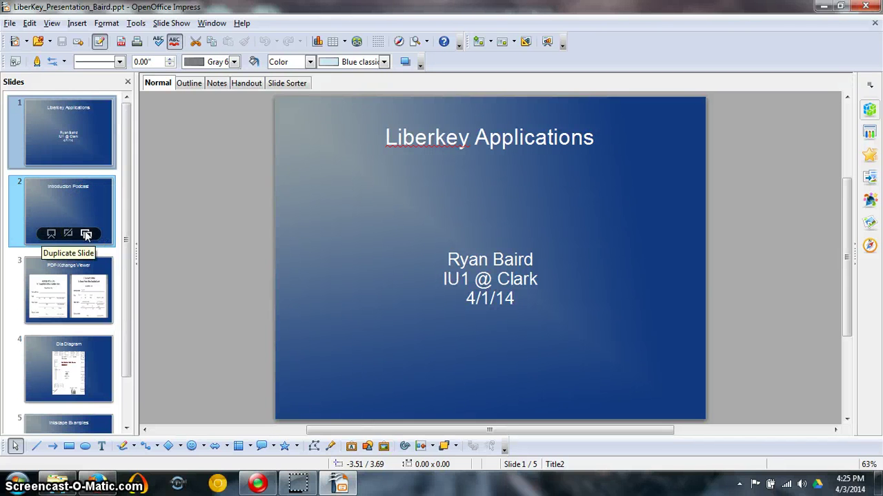
pyautogui.click(74, 205)
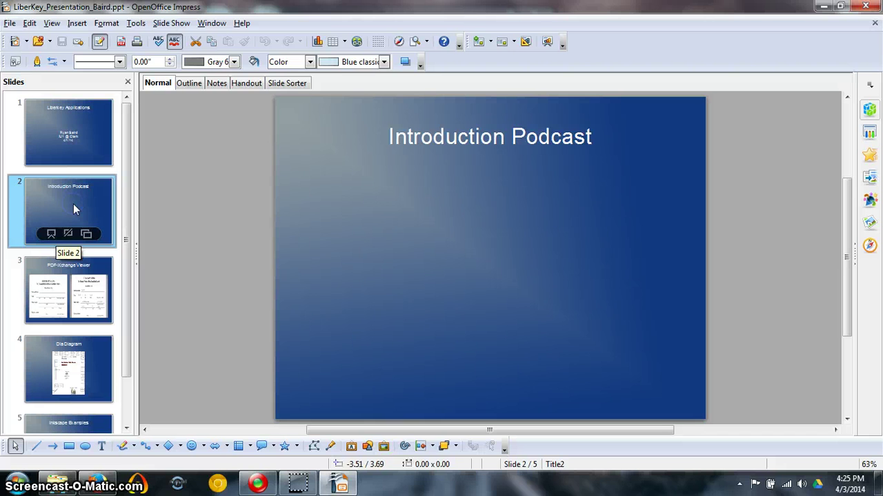
pyautogui.moveTo(87, 240); pyautogui.dragTo(84, 290)
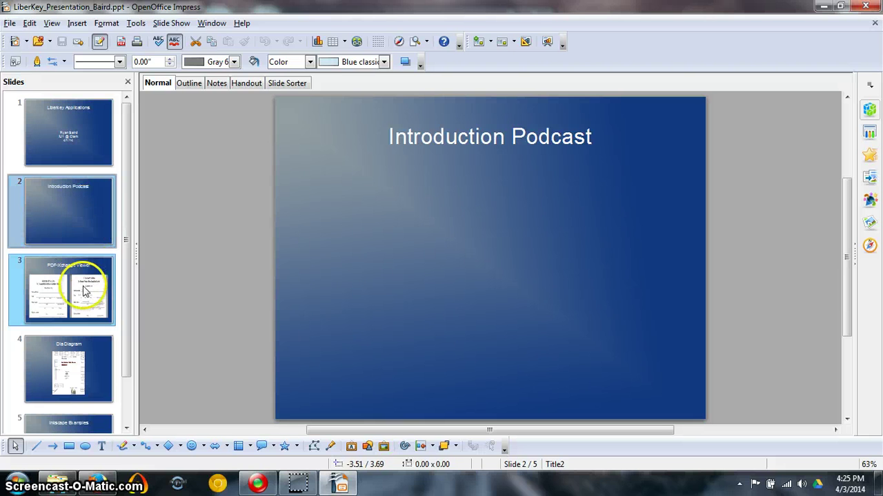
pyautogui.click(83, 289)
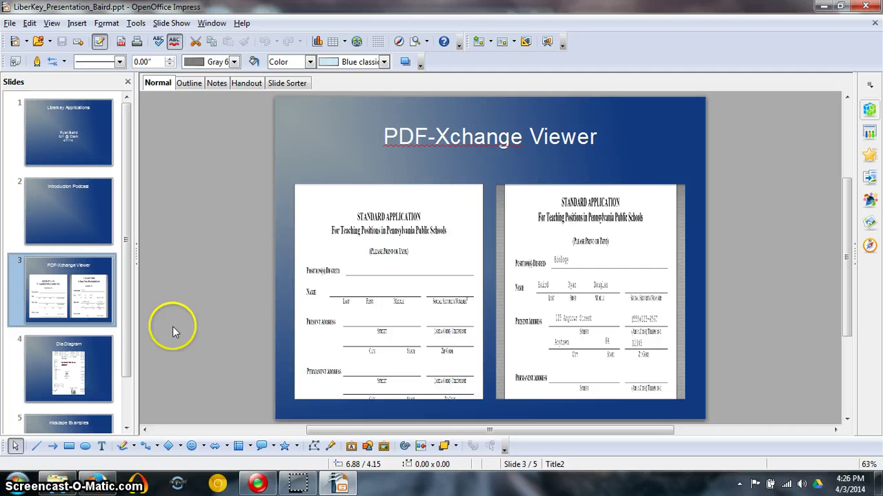
pyautogui.click(71, 374)
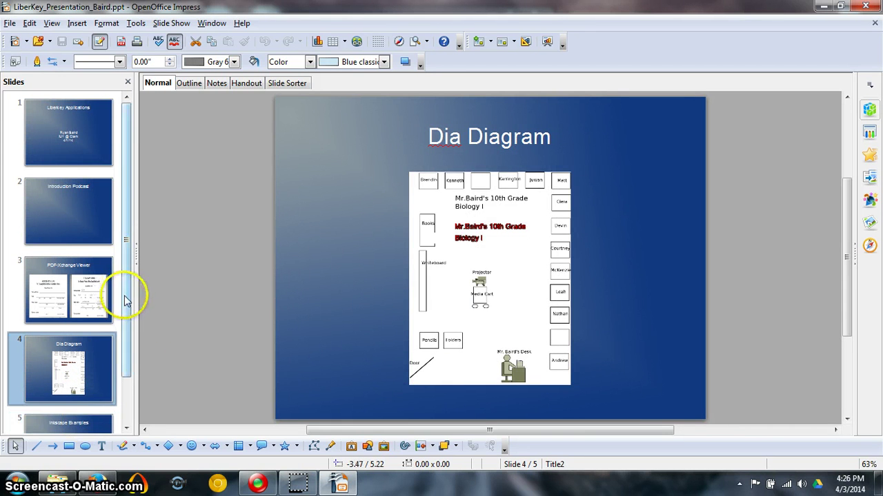
pyautogui.moveTo(129, 296); pyautogui.dragTo(131, 355)
pyautogui.click(77, 387)
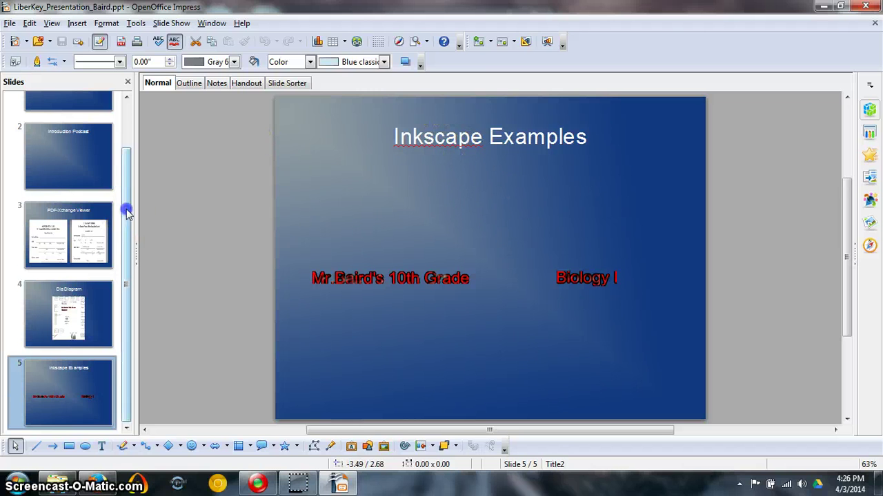
pyautogui.moveTo(126, 208); pyautogui.dragTo(130, 163)
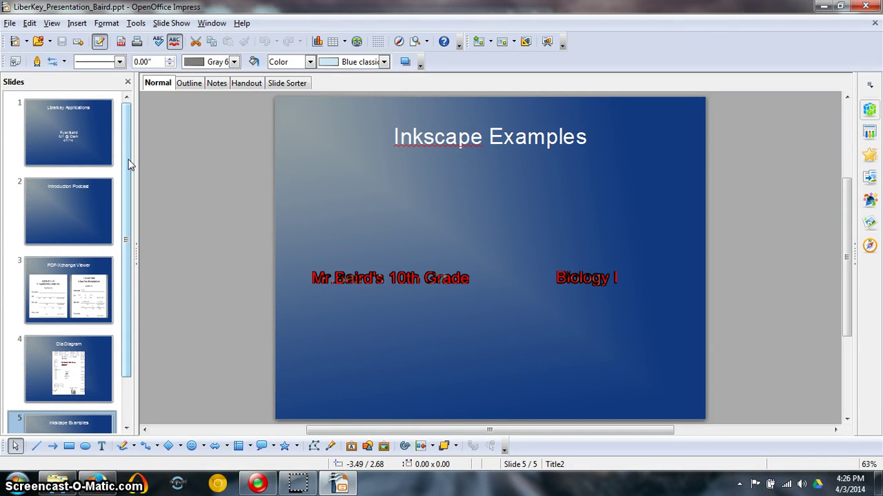
# - Insert a new slide directly after the Introduction Podcast slide and select the new blank slide
pyautogui.click(77, 207)
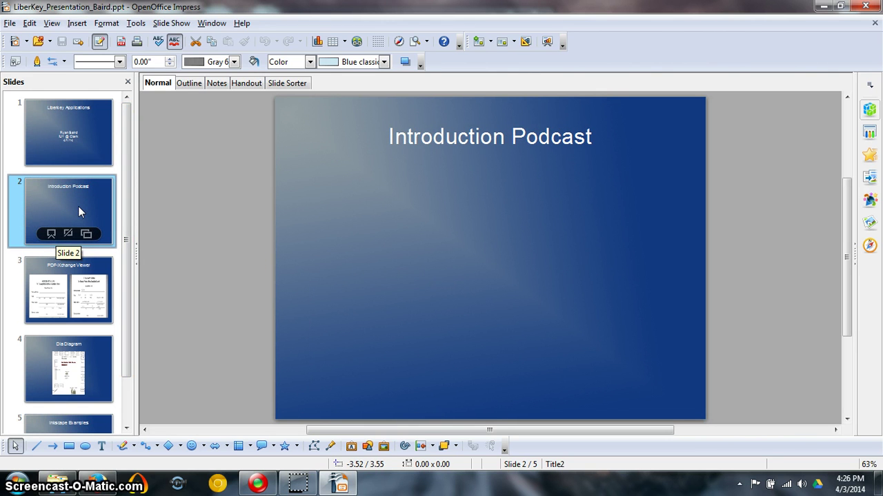
pyautogui.click(322, 101)
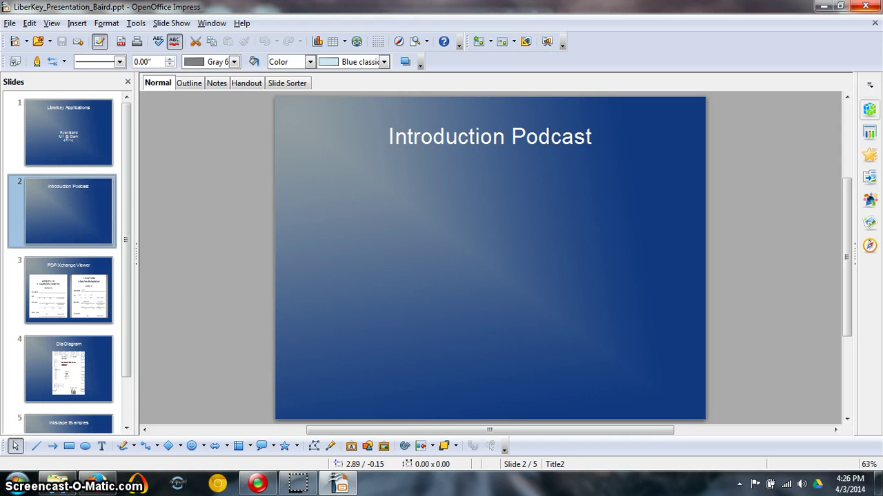
pyautogui.moveTo(81, 217)
pyautogui.click(86, 200)
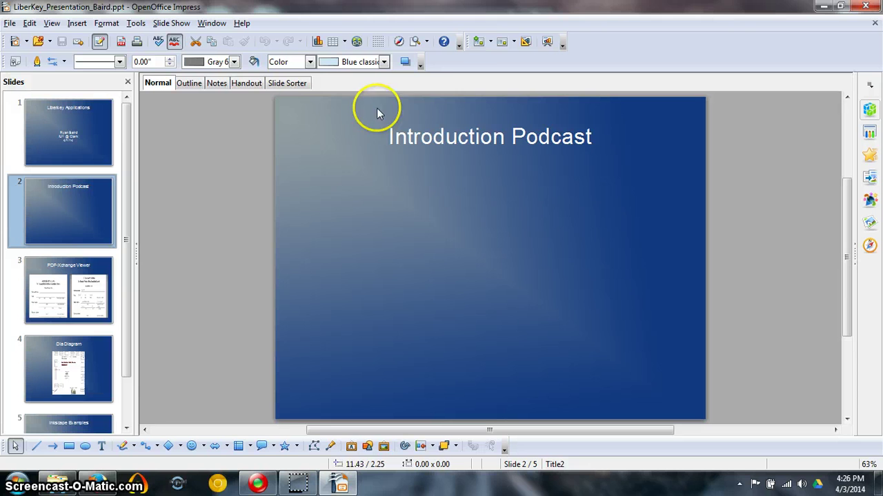
pyautogui.click(480, 45)
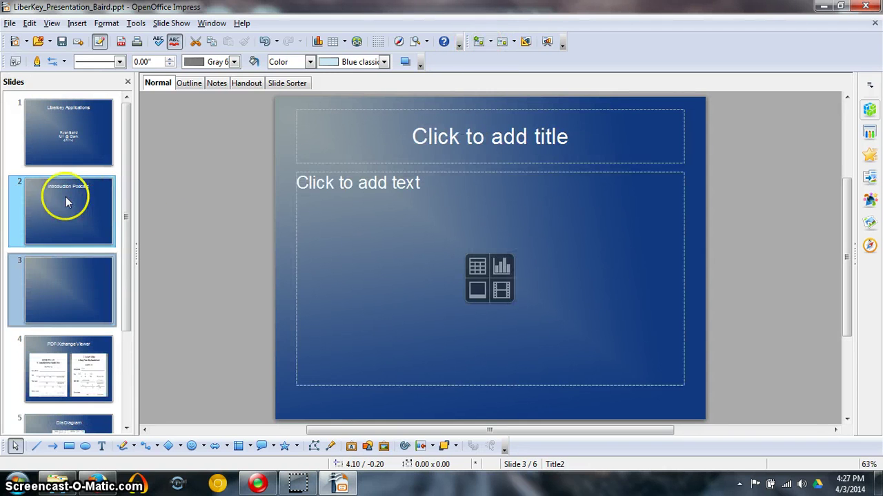
pyautogui.click(65, 198)
pyautogui.click(66, 128)
pyautogui.click(76, 194)
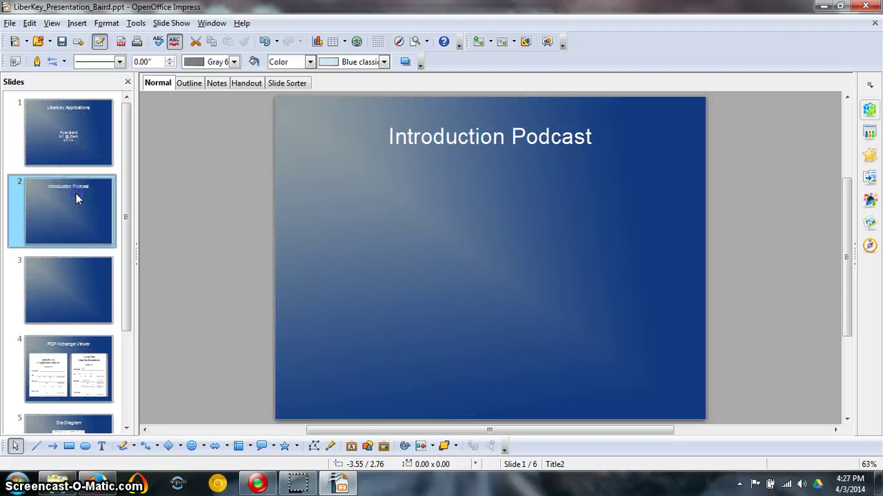
pyautogui.click(80, 275)
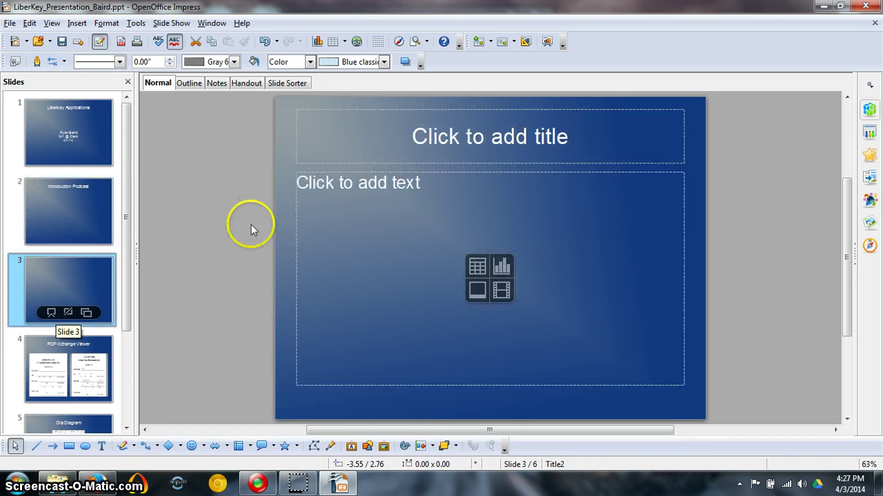
# - Expand the sidebar and display the available slide layouts for the blank slide
pyautogui.click(870, 89)
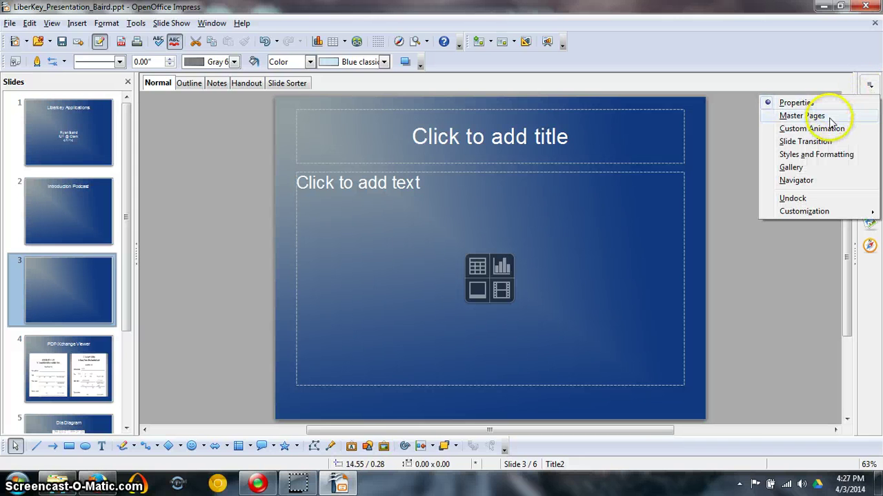
pyautogui.click(810, 118)
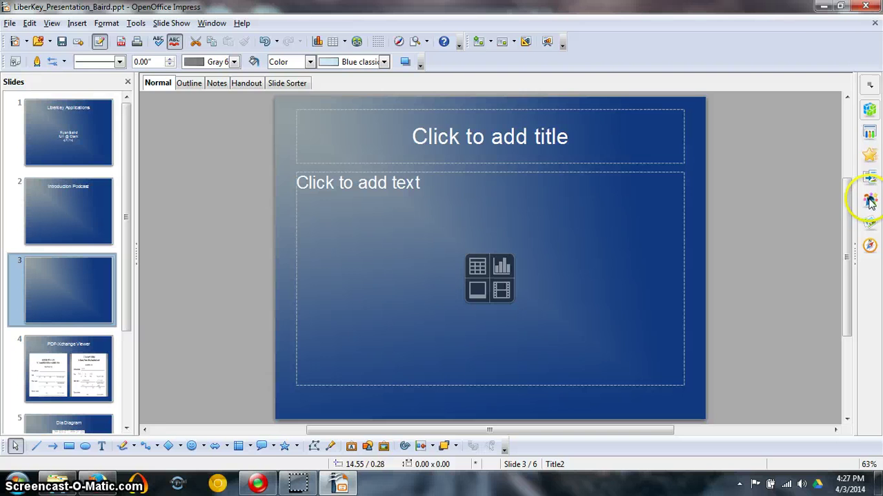
pyautogui.moveTo(852, 252); pyautogui.dragTo(737, 258)
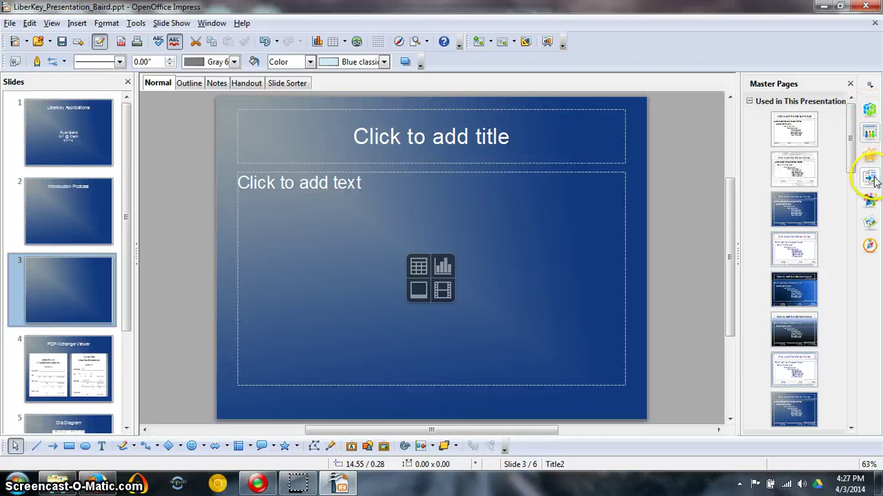
pyautogui.click(870, 109)
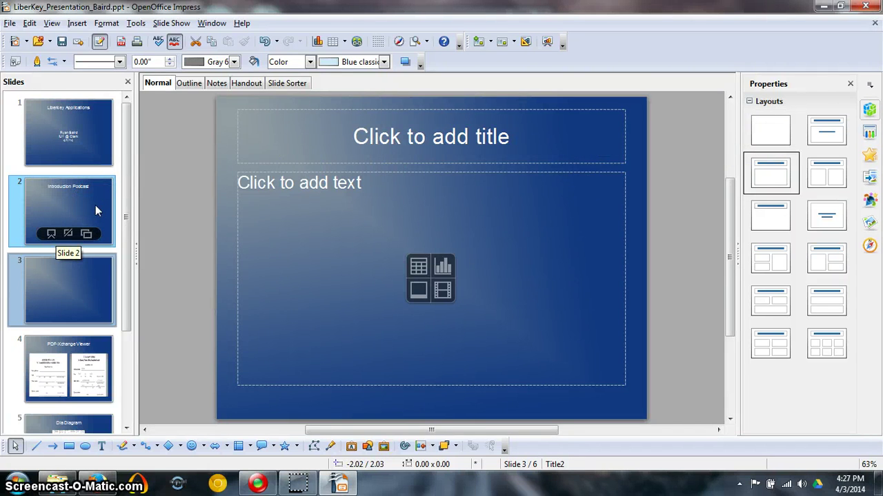
# - Enter "Introduction Podcast" as the title of the new slide 3
pyautogui.click(384, 136)
pyautogui.write('In')
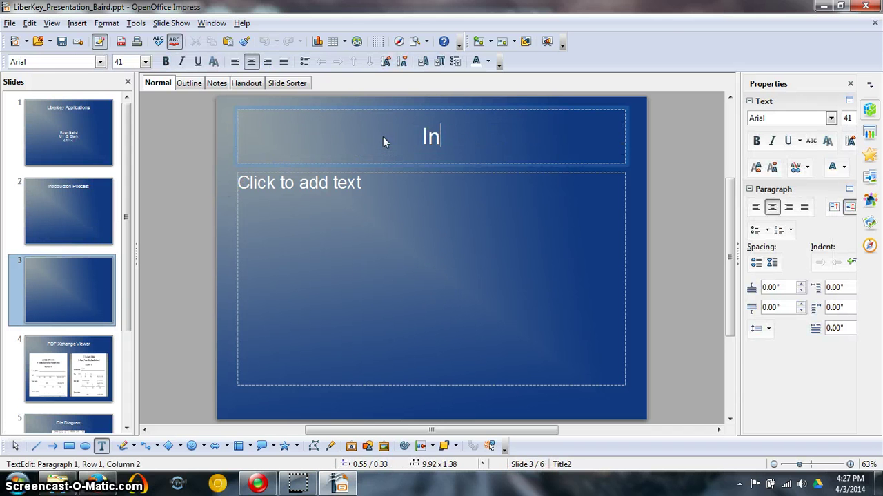
pyautogui.write('tro')
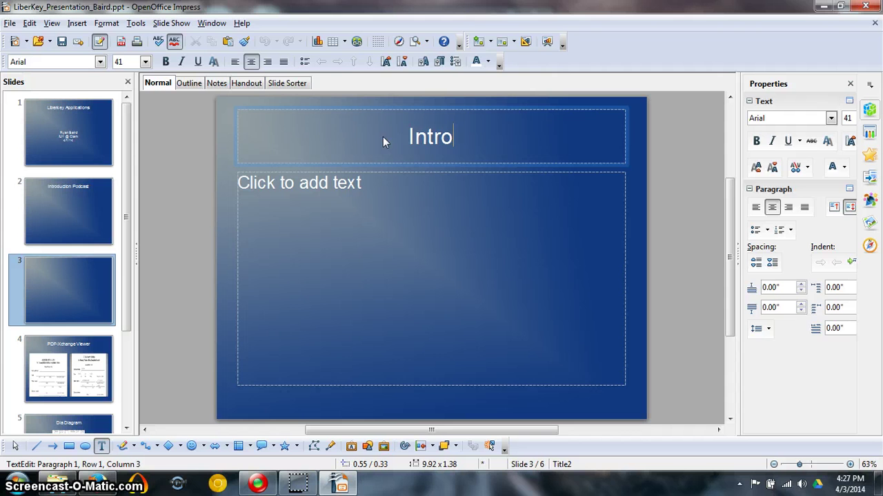
pyautogui.write('duction Podcast')
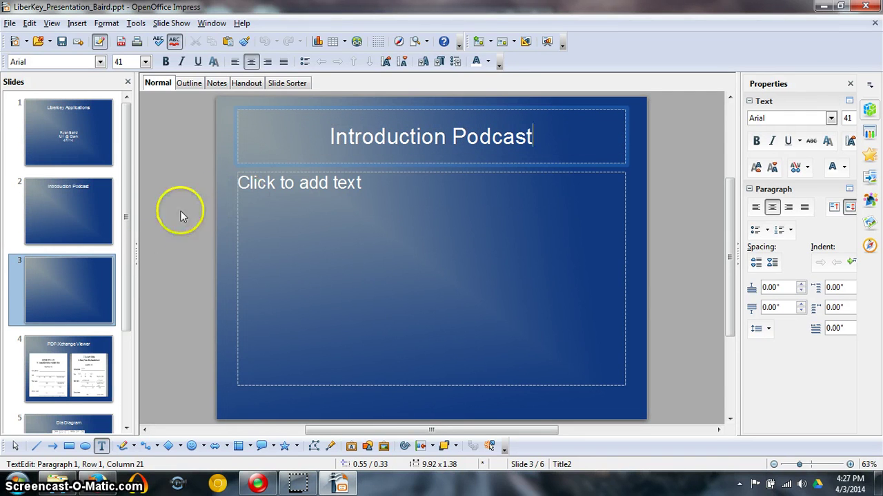
pyautogui.click(257, 140)
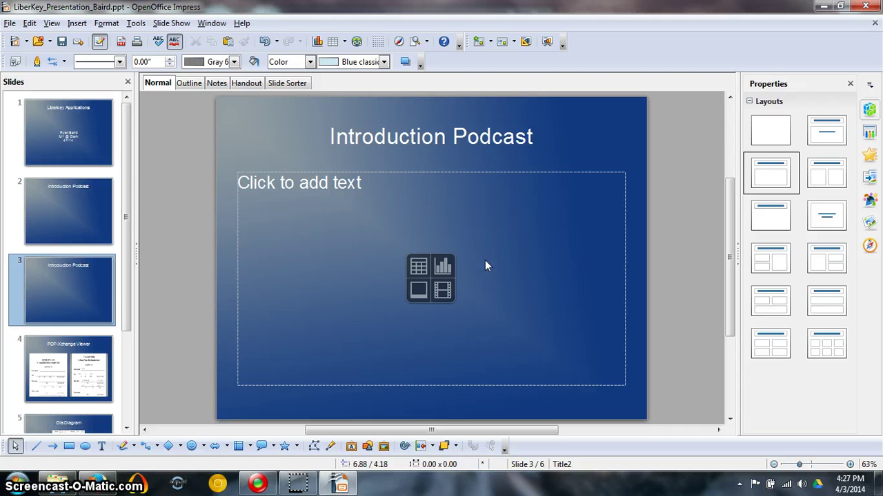
# - Insert the intro podcast audio file from the LiberKey Course Models folder into slide 3's content placeholder
pyautogui.click(443, 291)
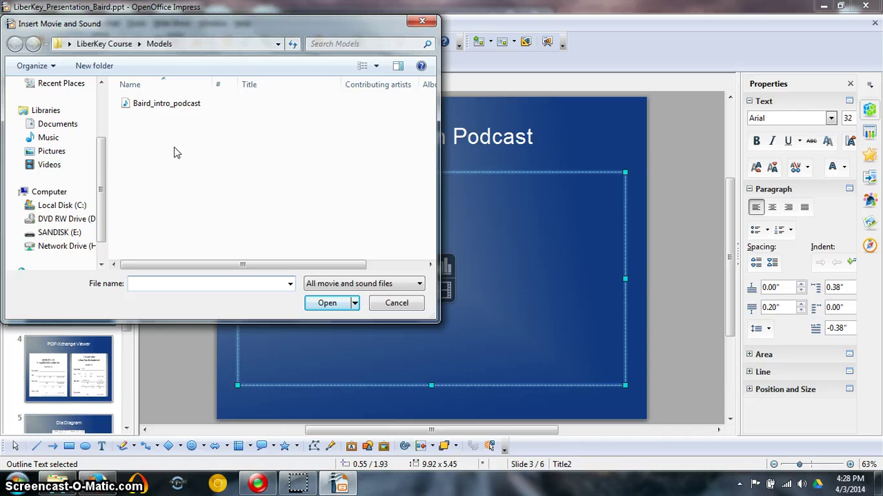
pyautogui.moveTo(103, 157); pyautogui.dragTo(107, 102)
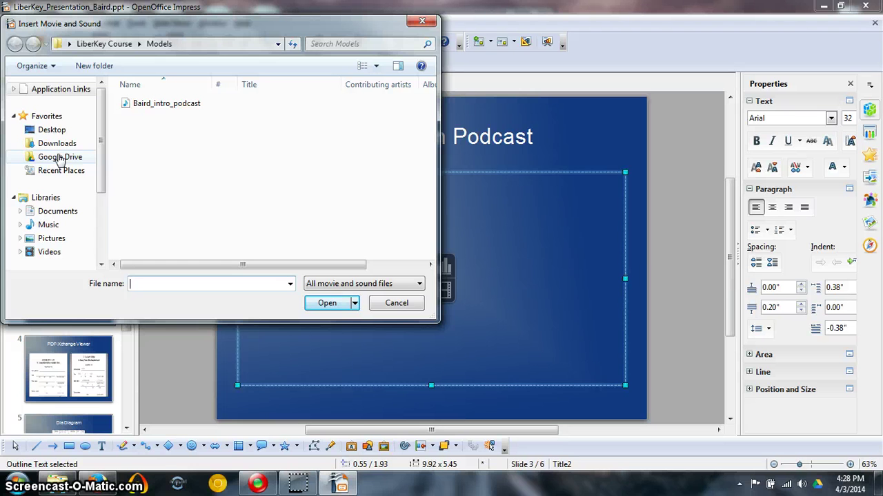
pyautogui.click(57, 135)
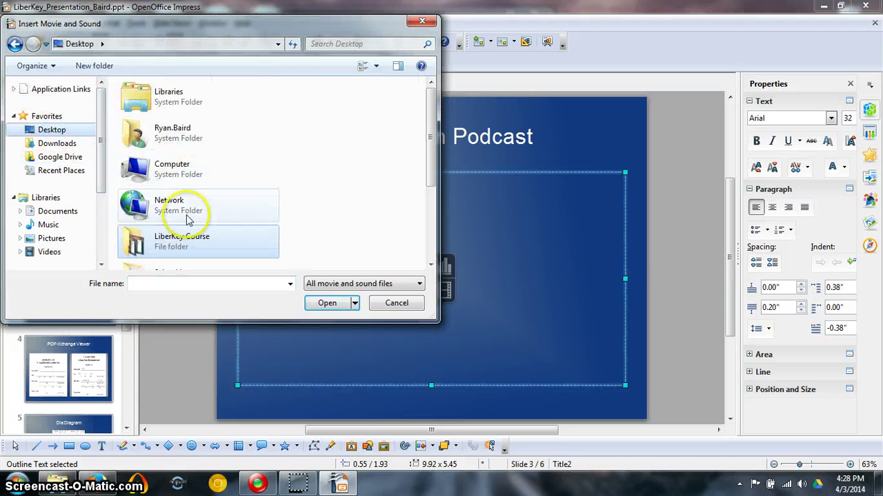
pyautogui.doubleClick(183, 237)
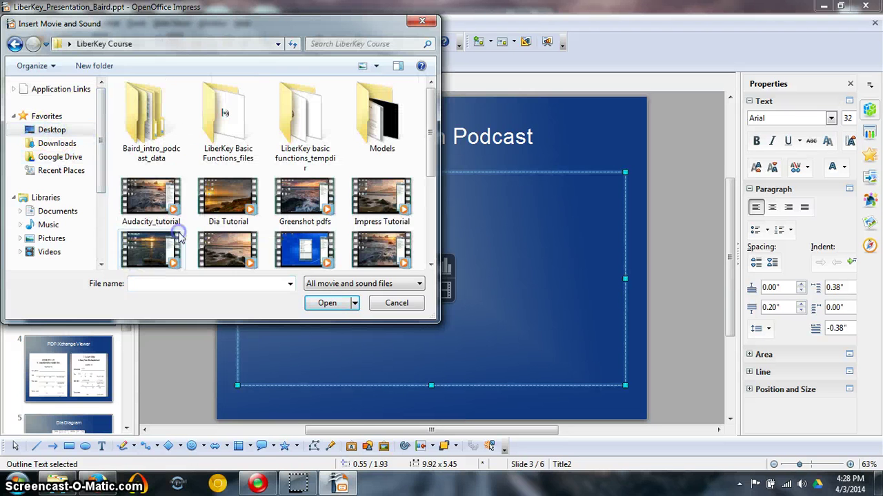
pyautogui.doubleClick(369, 121)
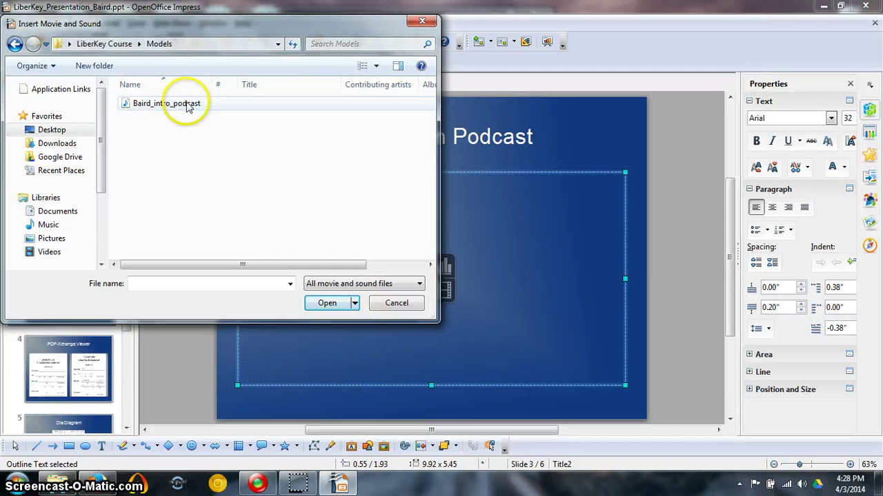
pyautogui.click(187, 104)
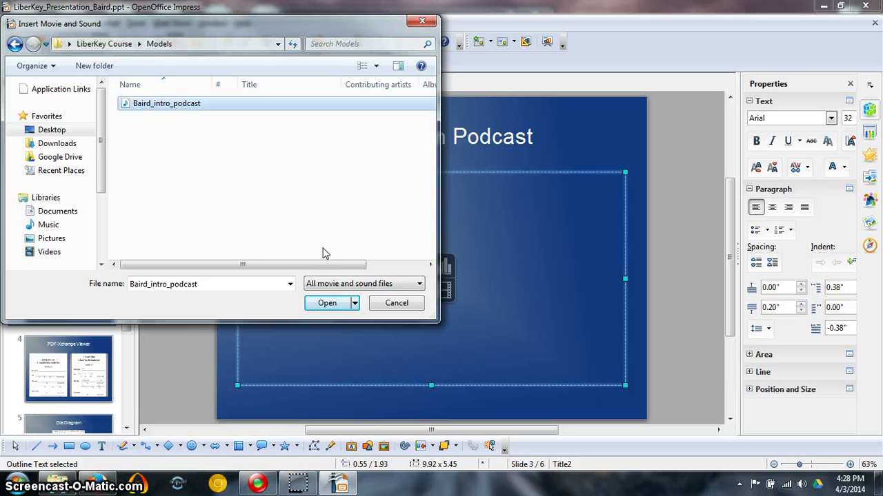
pyautogui.click(326, 303)
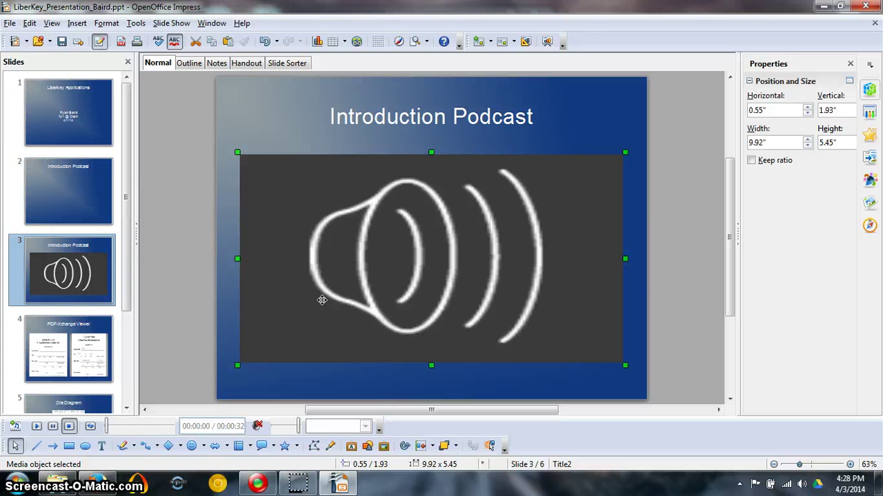
# - Shrink the audio object to about 1.77" by 1.10" and move it to the middle of the slide
pyautogui.click(296, 199)
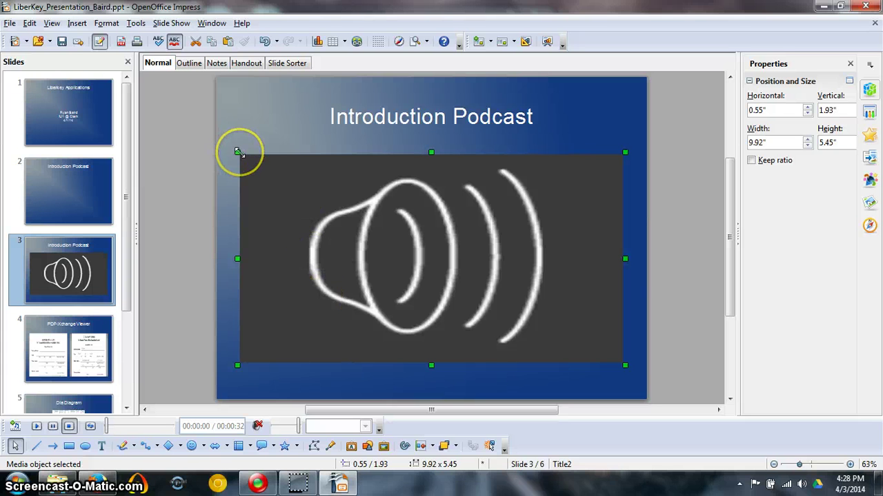
pyautogui.moveTo(234, 153); pyautogui.dragTo(509, 275)
pyautogui.click(559, 313)
pyautogui.moveTo(559, 313); pyautogui.dragTo(369, 220)
pyautogui.moveTo(426, 254); pyautogui.dragTo(379, 208)
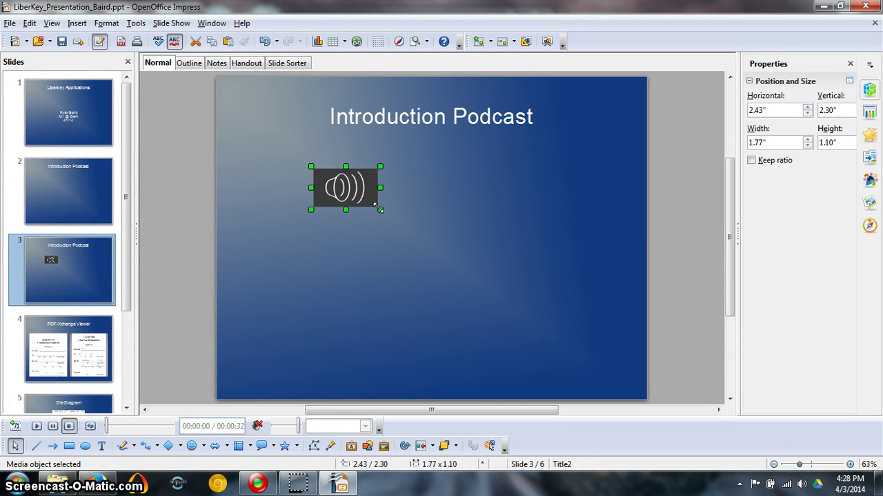
pyautogui.moveTo(353, 189); pyautogui.dragTo(443, 244)
pyautogui.click(510, 241)
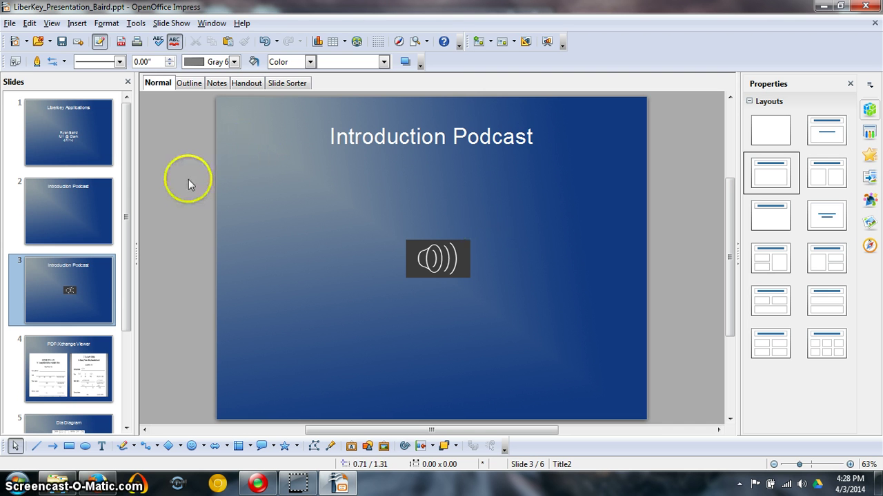
# - Delete the Introduction Podcast slide that has no audio object
pyautogui.click(89, 195)
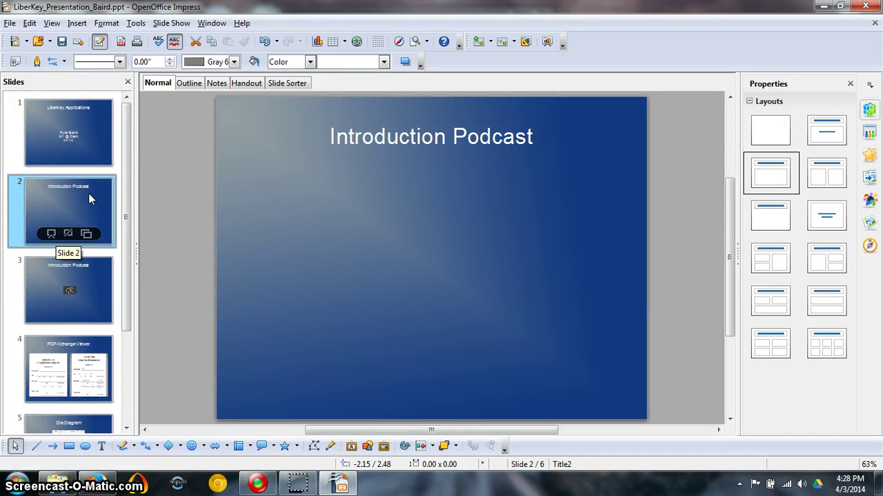
pyautogui.press('Delete')
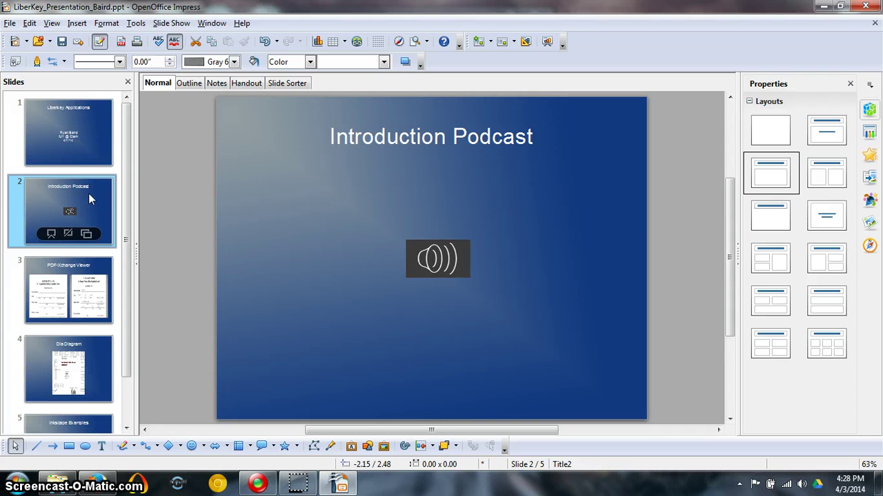
pyautogui.click(92, 146)
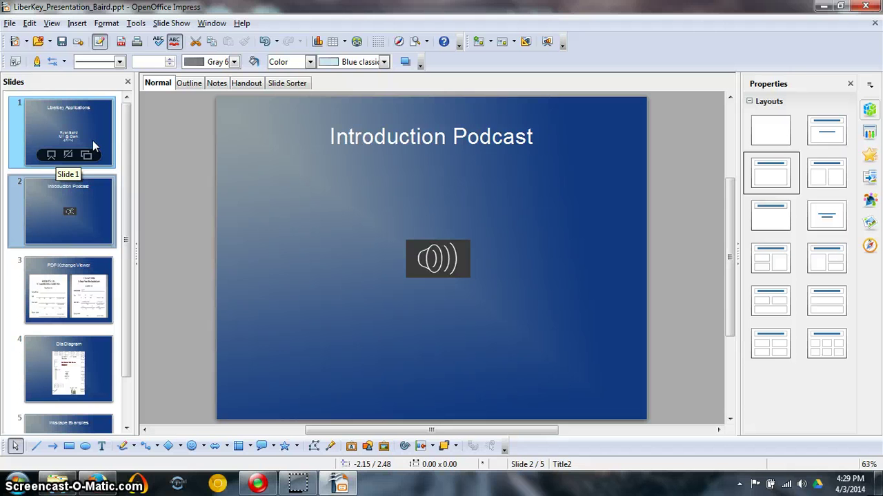
pyautogui.click(88, 187)
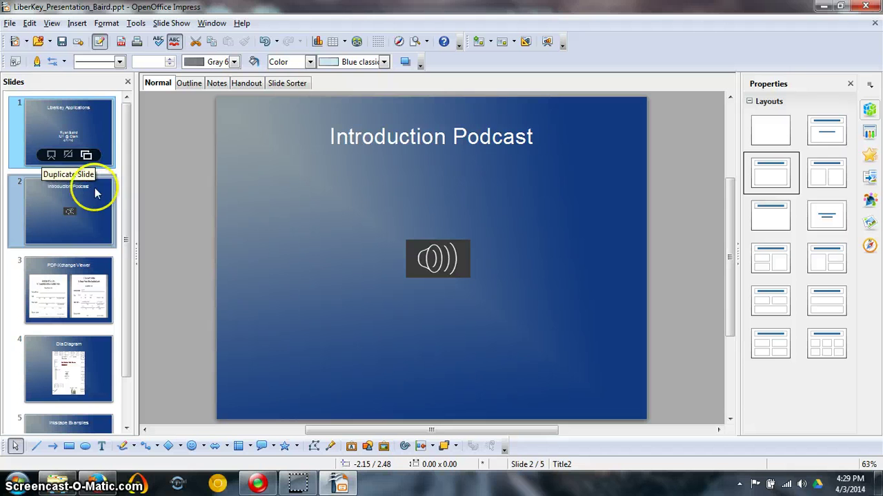
# - Insert a new slide after the PDF-Xchange Viewer slide and apply the layout with a title and two side-by-side content areas
pyautogui.click(68, 288)
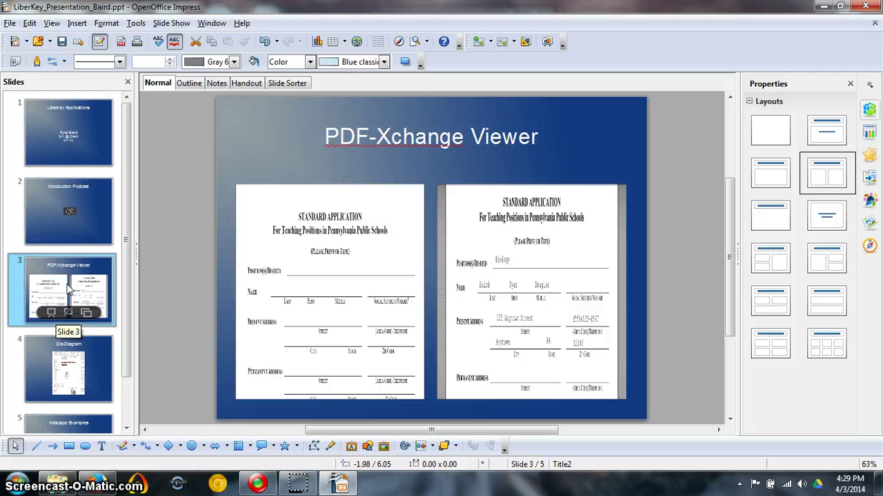
pyautogui.click(479, 42)
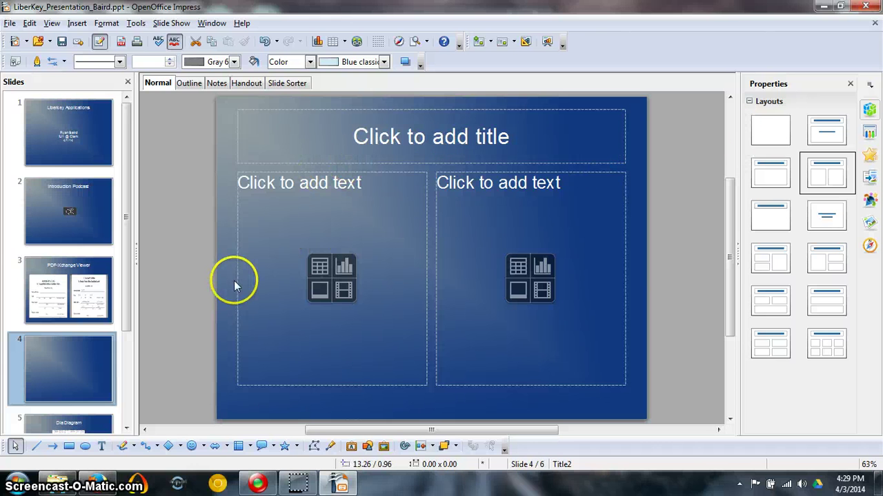
pyautogui.click(66, 303)
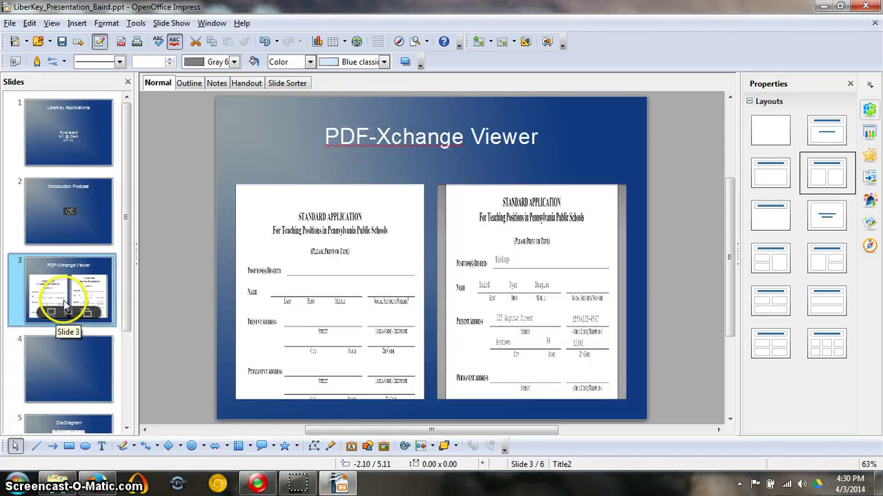
pyautogui.click(82, 372)
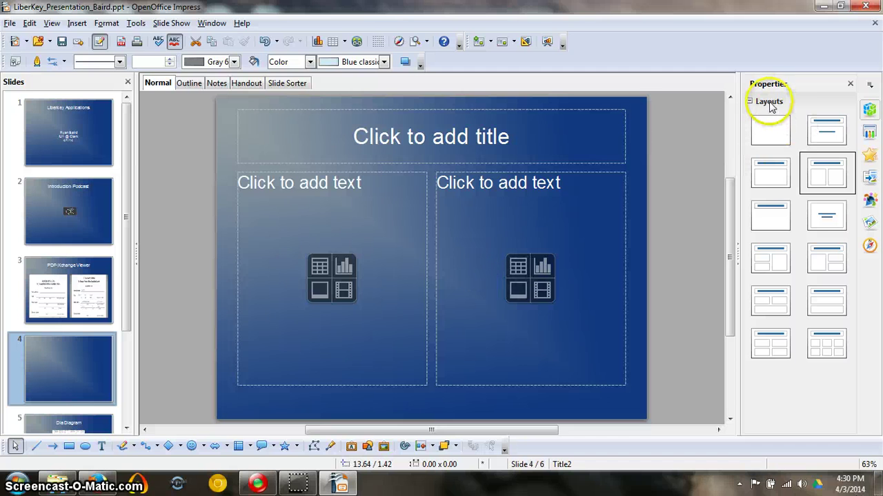
pyautogui.click(782, 174)
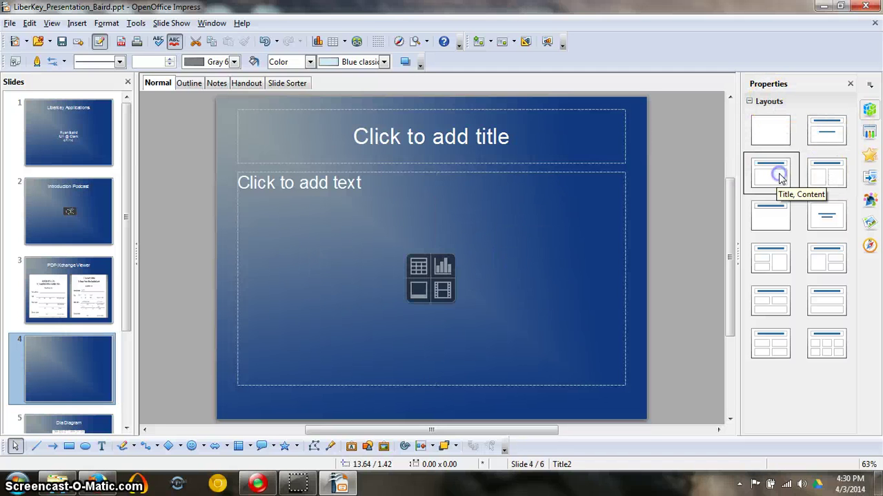
pyautogui.click(825, 173)
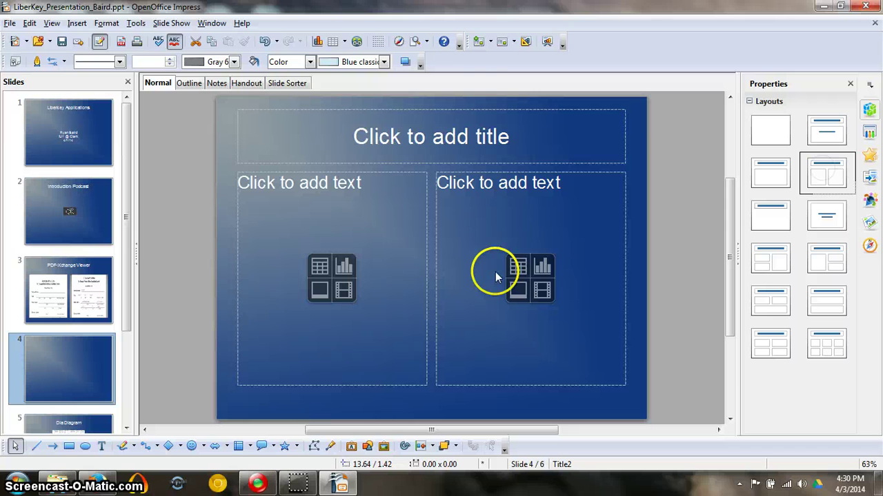
# - Enter "PDF-Xchange Viewer" as the title of the new slide 4
pyautogui.click(431, 142)
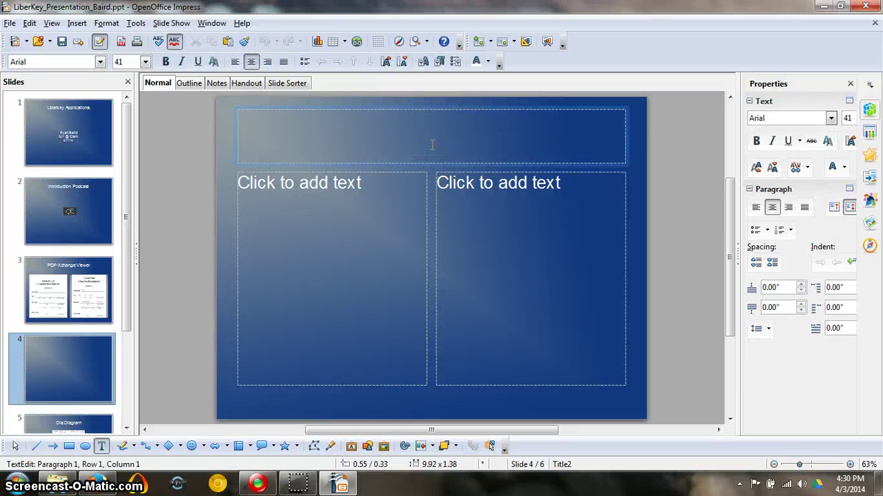
pyautogui.write('PDF')
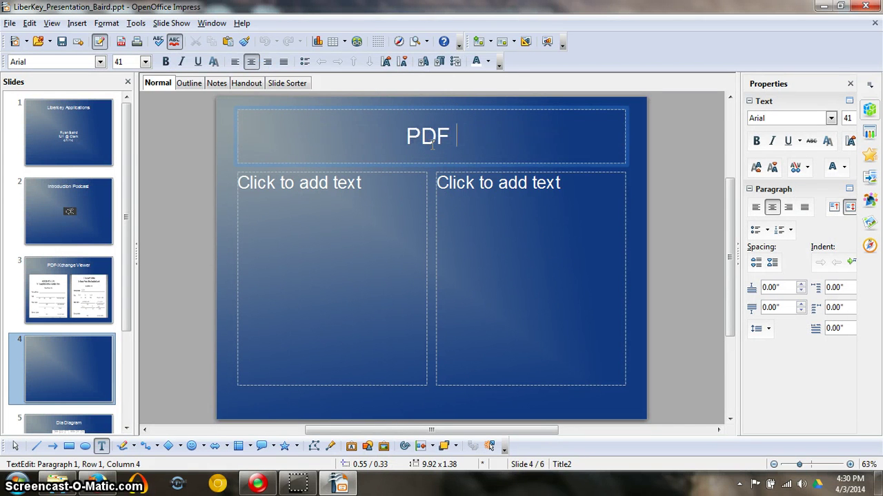
pyautogui.write('-Xchan')
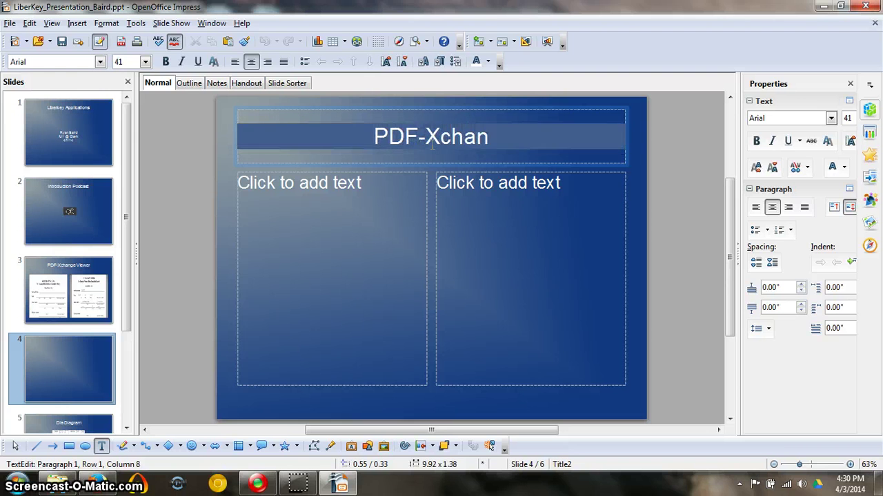
pyautogui.write('ge viewer')
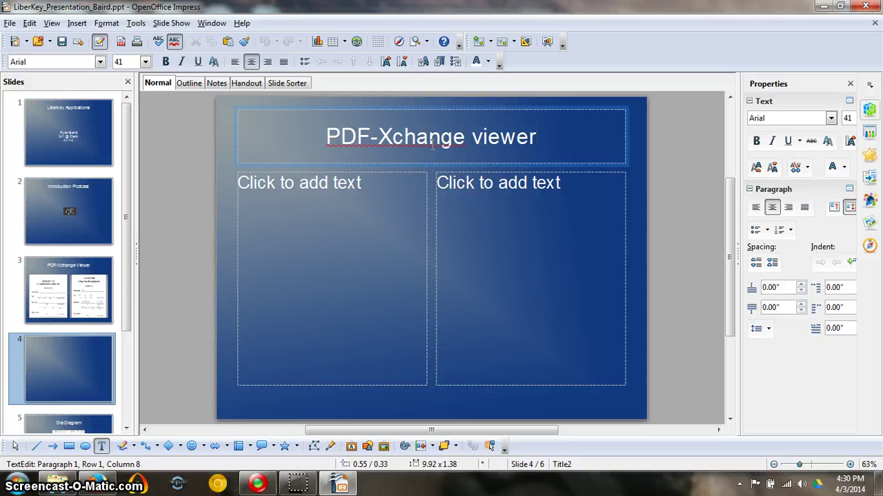
pyautogui.press('BackSpace')
pyautogui.write('V')
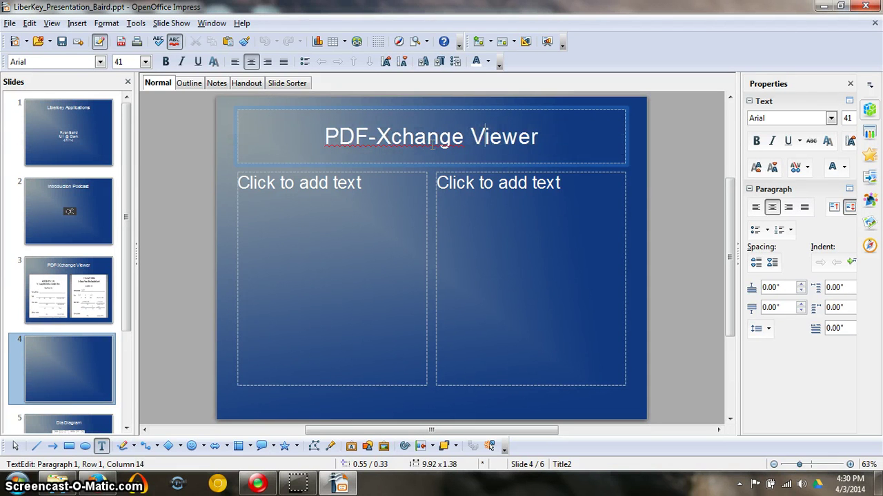
pyautogui.click(269, 132)
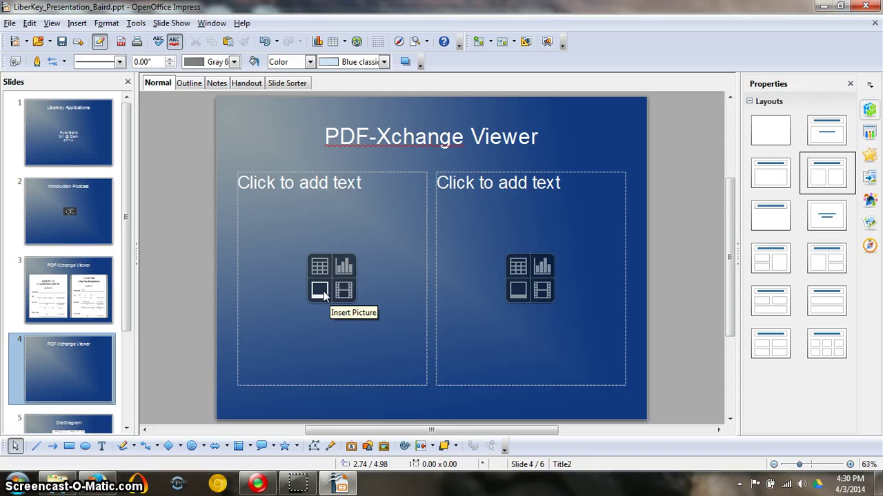
# - Insert the blank_pdf picture into the slide's left content placeholder and stretch it vertically to about 5.50" high
pyautogui.click(320, 291)
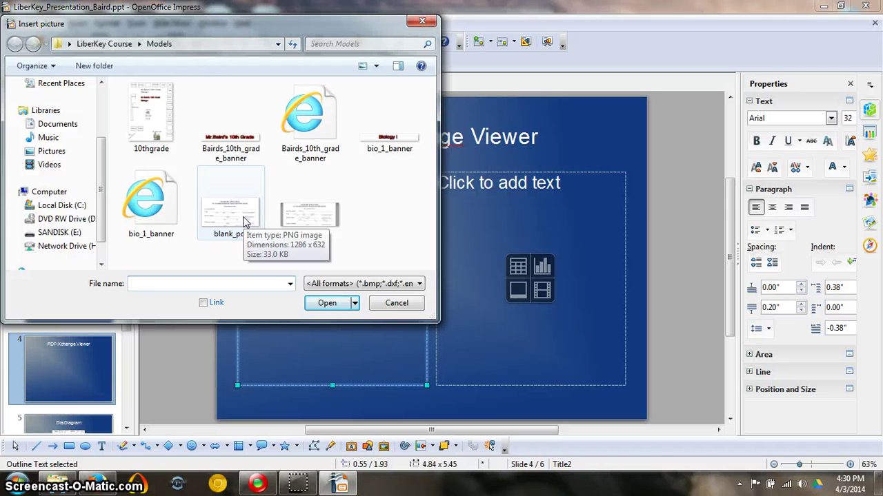
pyautogui.click(242, 221)
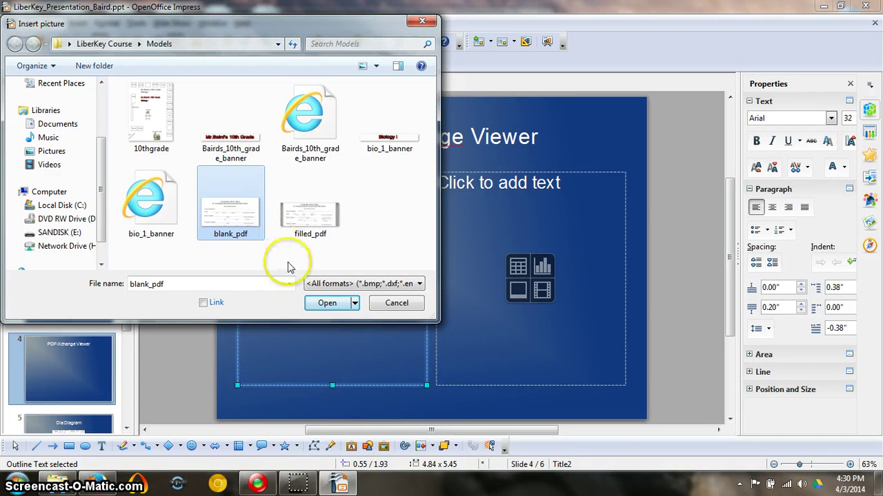
pyautogui.click(324, 303)
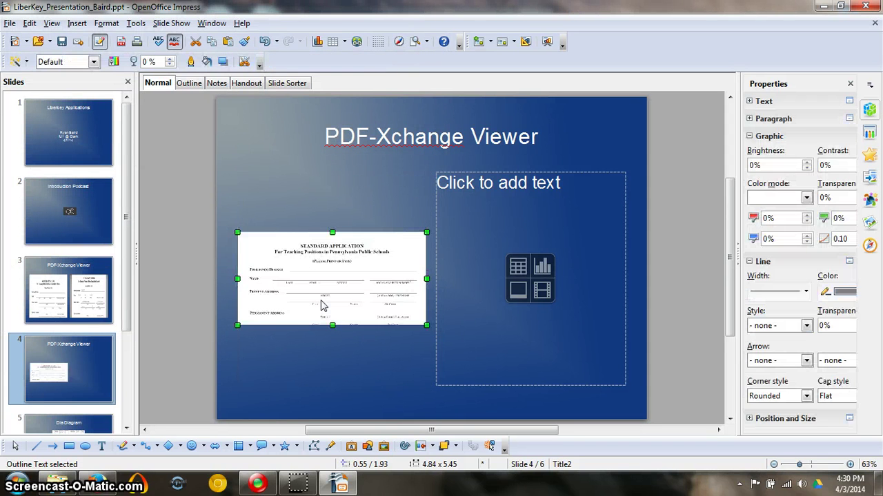
pyautogui.click(331, 273)
pyautogui.moveTo(333, 232); pyautogui.dragTo(332, 170)
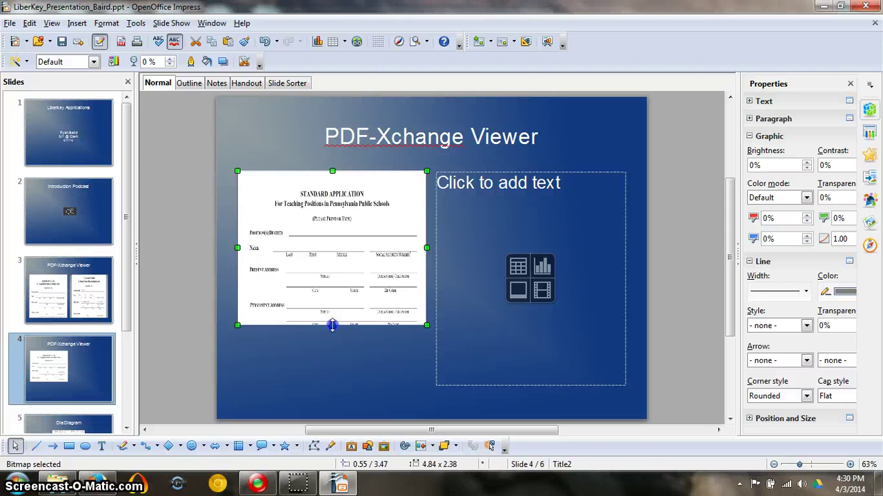
pyautogui.moveTo(333, 325); pyautogui.dragTo(337, 385)
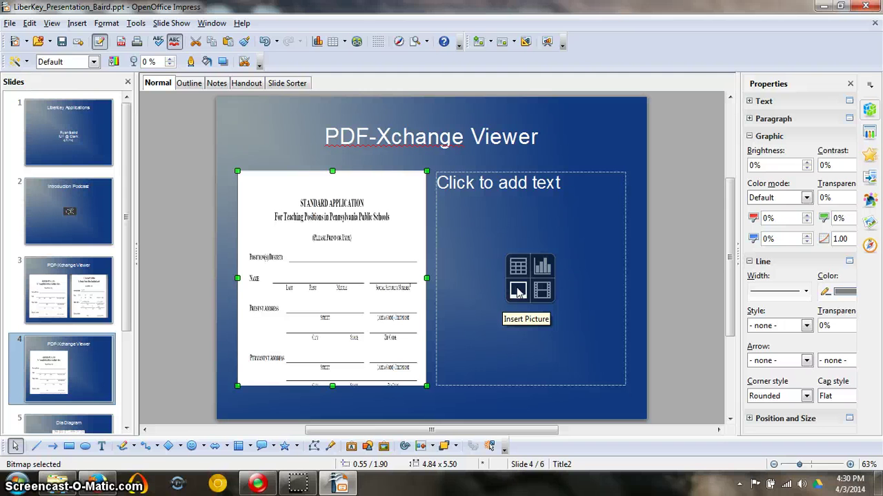
# - Insert the filled_pdf picture into the right content placeholder and stretch it vertically to about the blank form's height
pyautogui.click(518, 290)
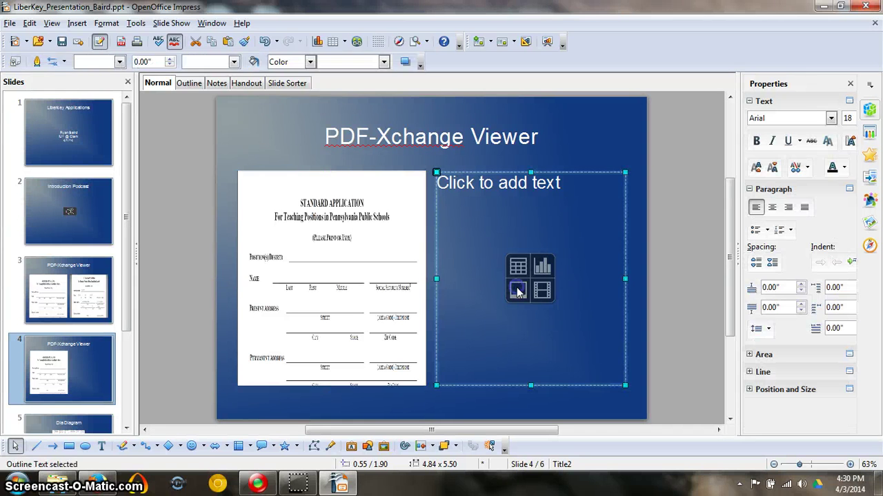
pyautogui.click(307, 215)
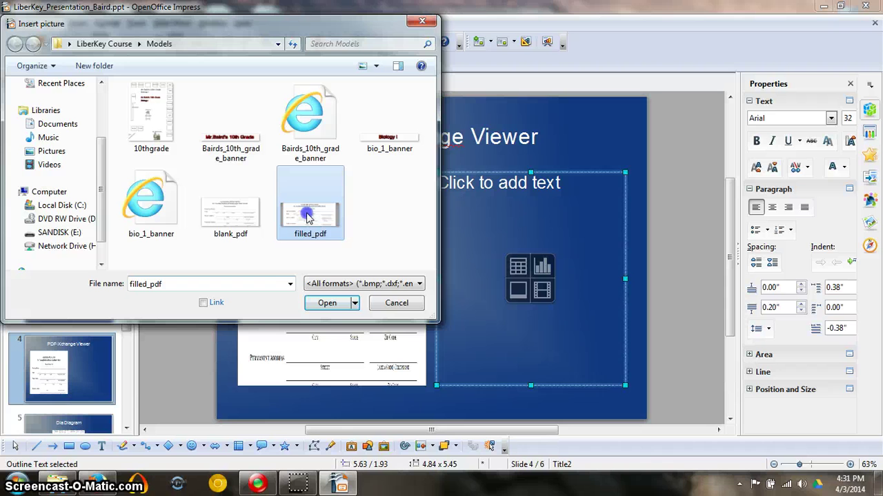
pyautogui.click(325, 304)
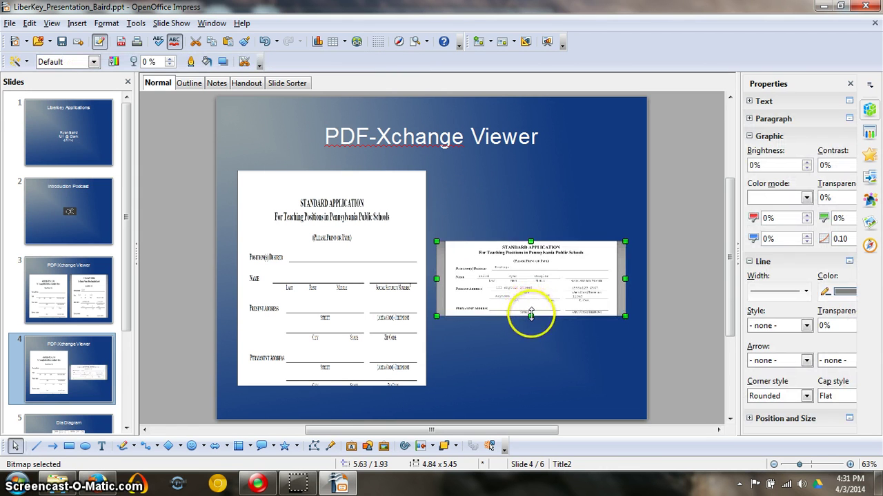
pyautogui.moveTo(530, 316); pyautogui.dragTo(534, 384)
pyautogui.moveTo(531, 241); pyautogui.dragTo(533, 171)
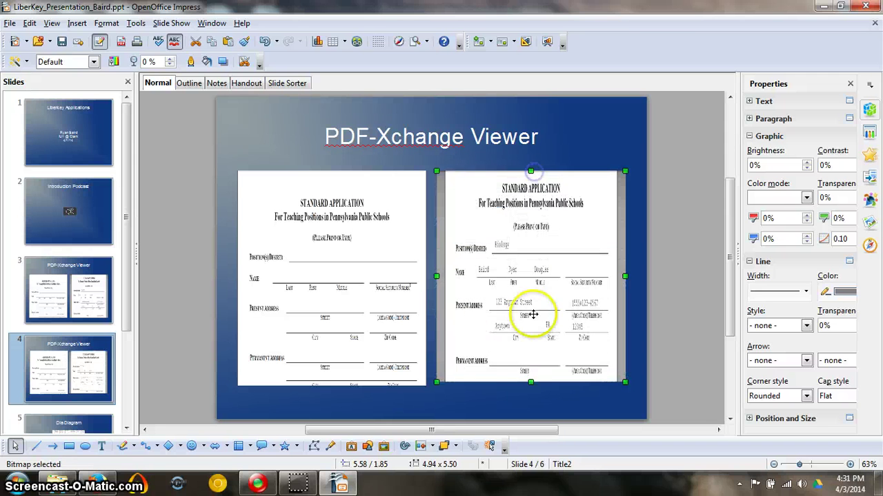
# - Stretch the filled_pdf picture down to match the blank form's lower edge and preview the slide as a slide show
pyautogui.moveTo(529, 381); pyautogui.dragTo(531, 386)
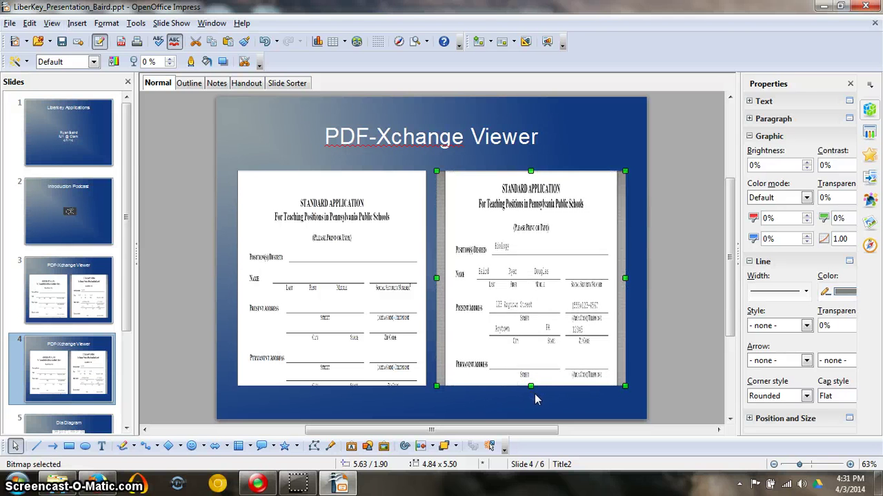
pyautogui.press('F5')
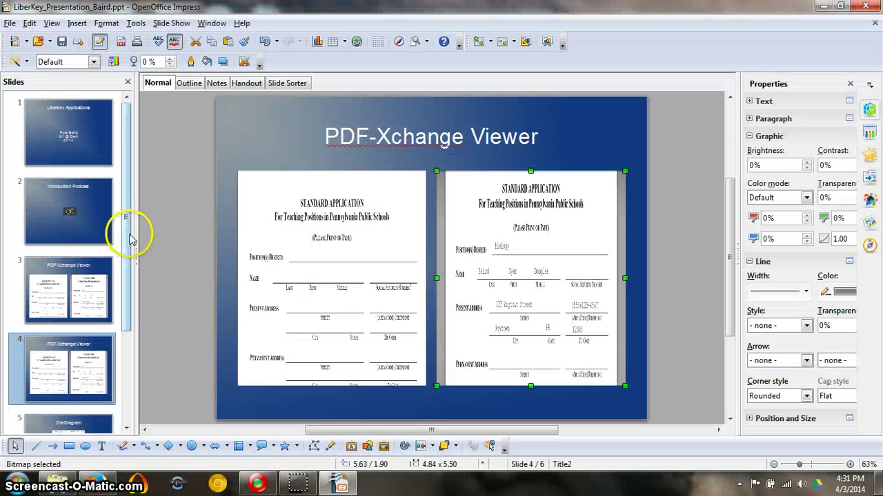
# - Insert a new slide after the existing Dia Diagram slide and enter "Dia Diagram" as its title
pyautogui.moveTo(130, 237); pyautogui.dragTo(128, 329)
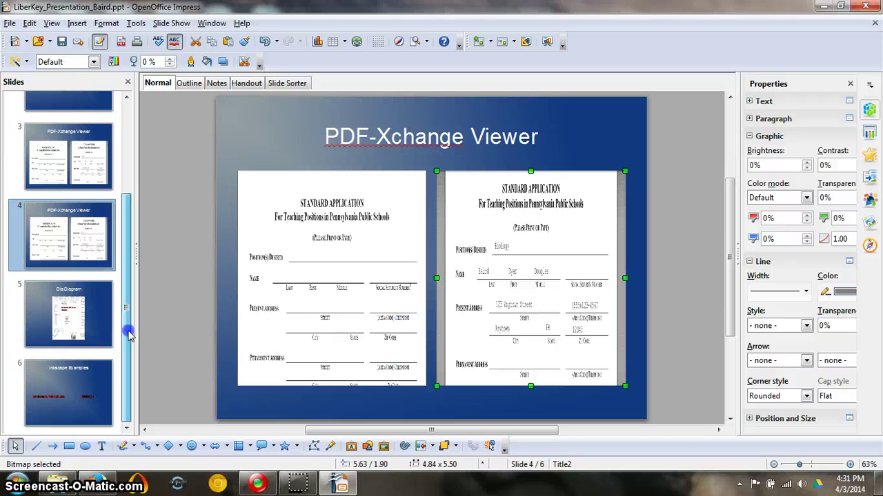
pyautogui.click(77, 322)
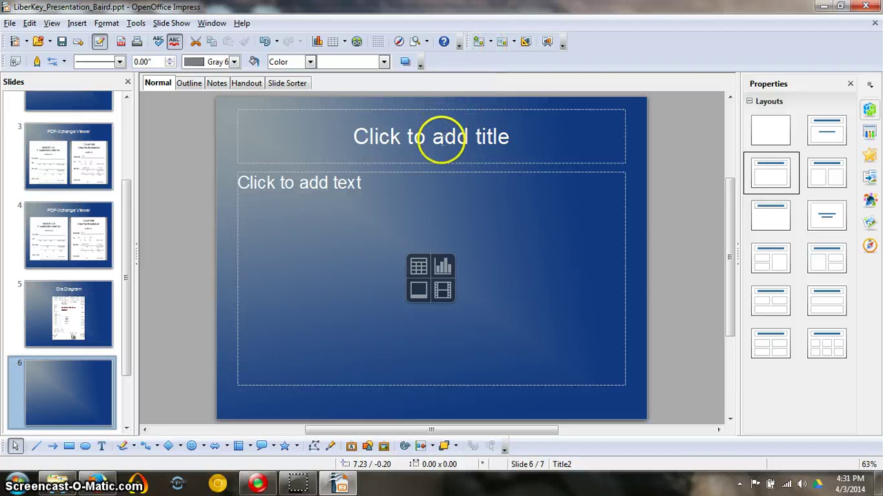
pyautogui.click(439, 139)
pyautogui.write('Dia ')
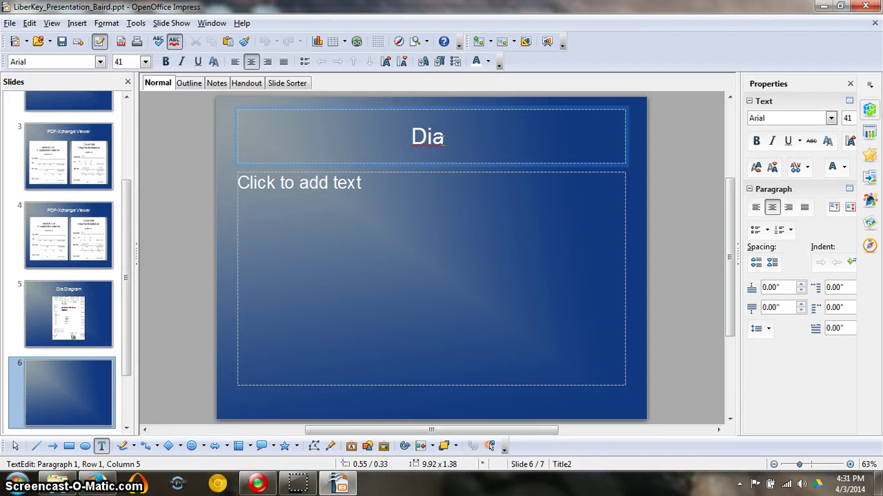
pyautogui.write('Diagra')
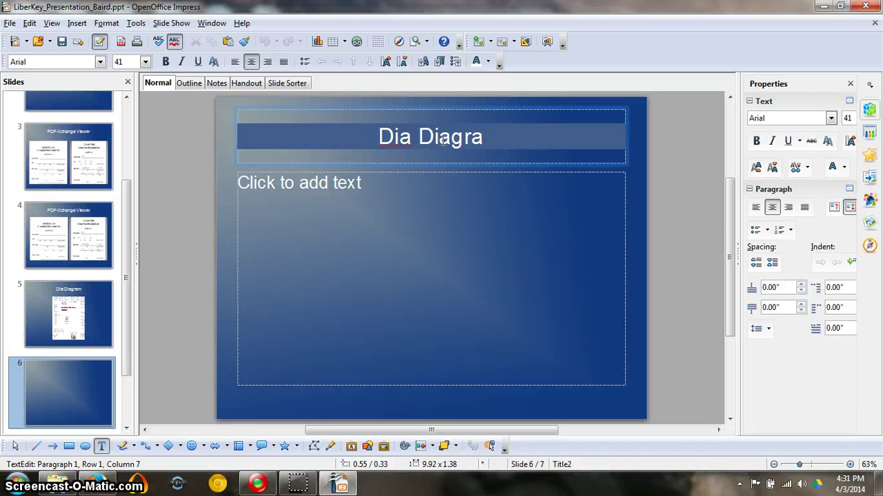
pyautogui.write('m')
pyautogui.click(336, 142)
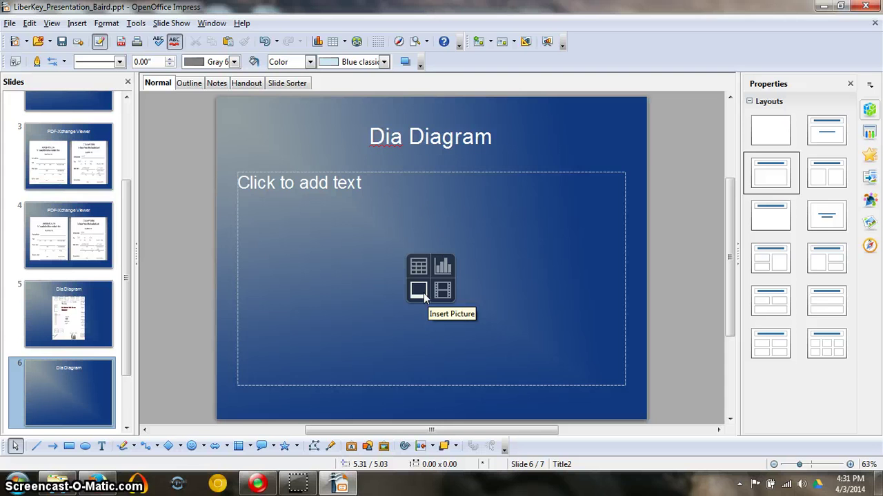
# - Insert the 10thgrade picture into the content placeholder of the new slide 6
pyautogui.click(418, 290)
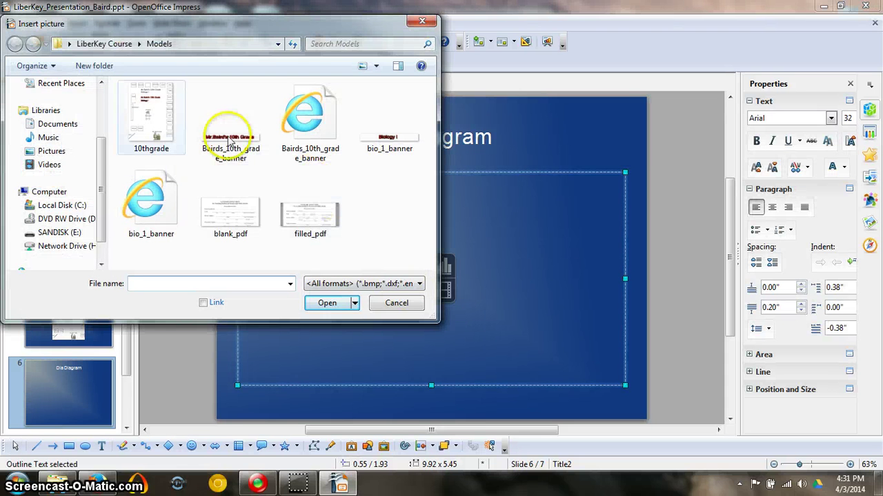
pyautogui.click(155, 104)
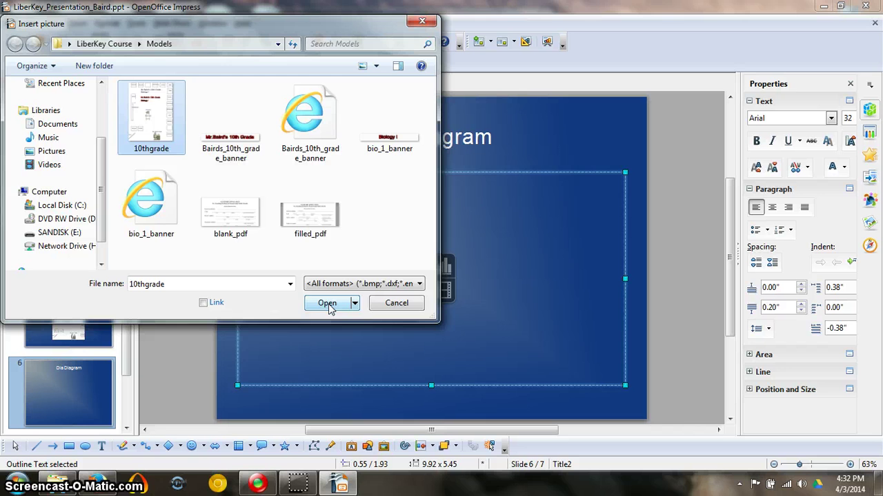
pyautogui.click(328, 305)
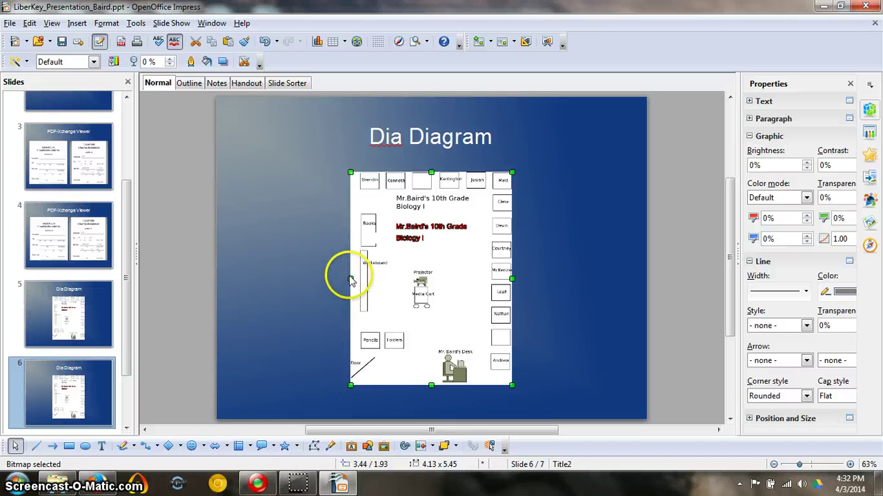
# - Widen the classroom diagram on both sides to about 6.20" and preview the slide as a slide show
pyautogui.moveTo(350, 279); pyautogui.dragTo(317, 279)
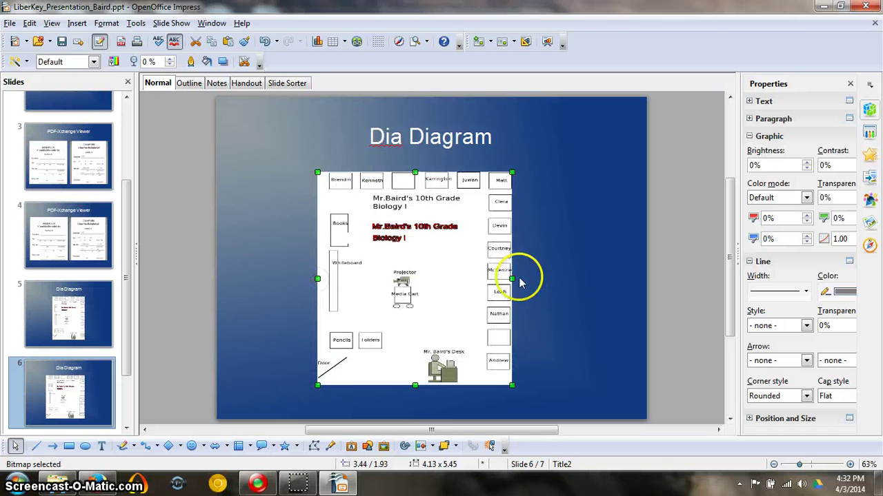
pyautogui.moveTo(512, 279); pyautogui.dragTo(559, 277)
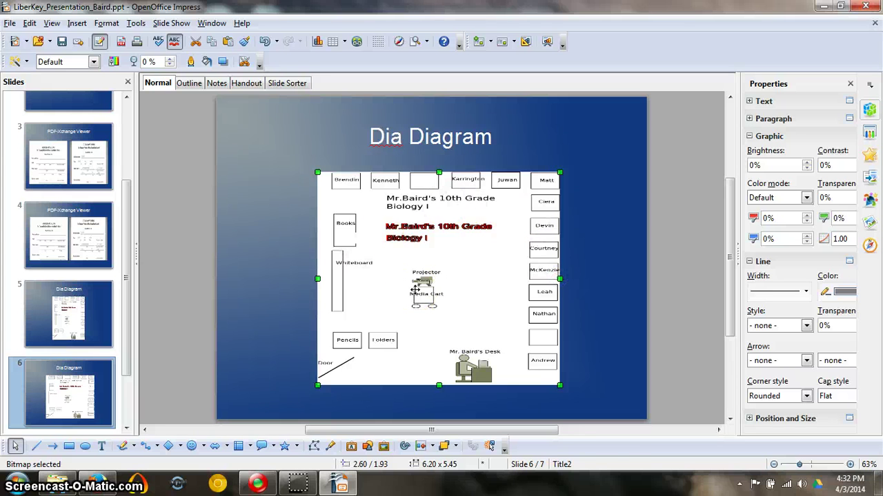
pyautogui.press('F5')
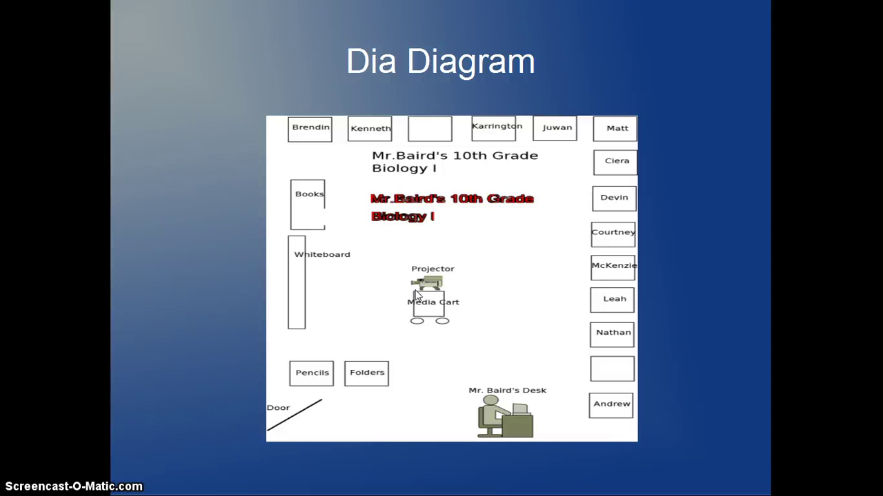
pyautogui.press('Escape')
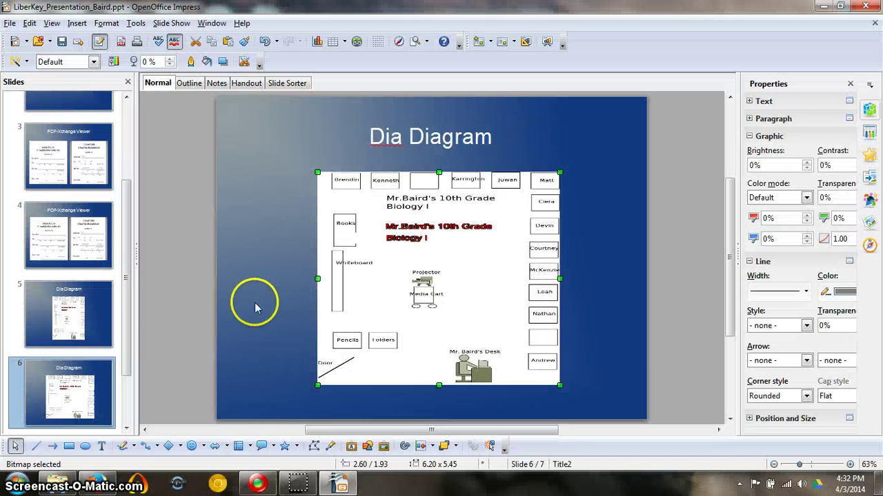
# - Insert a new slide after the Inkscape Examples slide and apply the layout with a title and two side-by-side content areas
pyautogui.moveTo(126, 281); pyautogui.dragTo(131, 331)
pyautogui.click(96, 375)
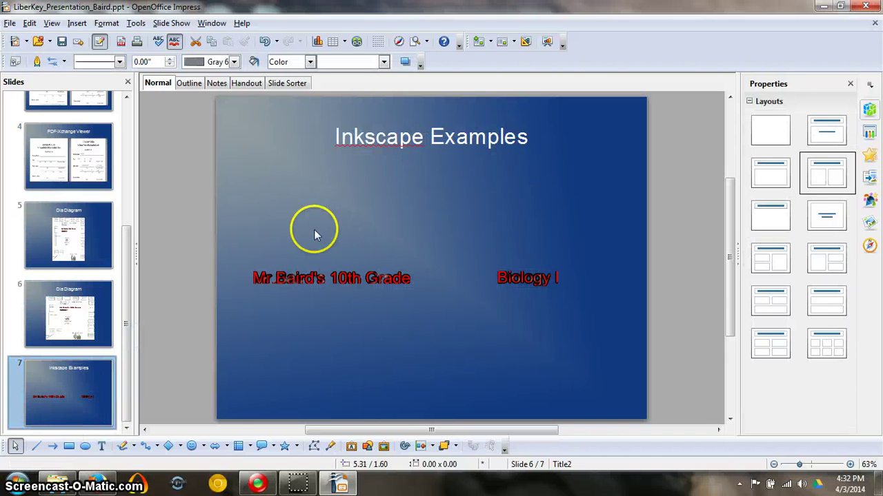
pyautogui.click(481, 43)
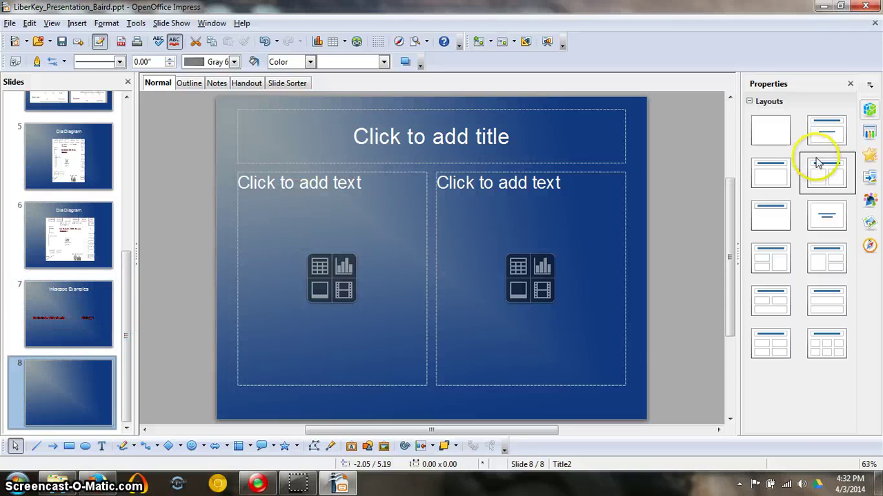
pyautogui.click(767, 181)
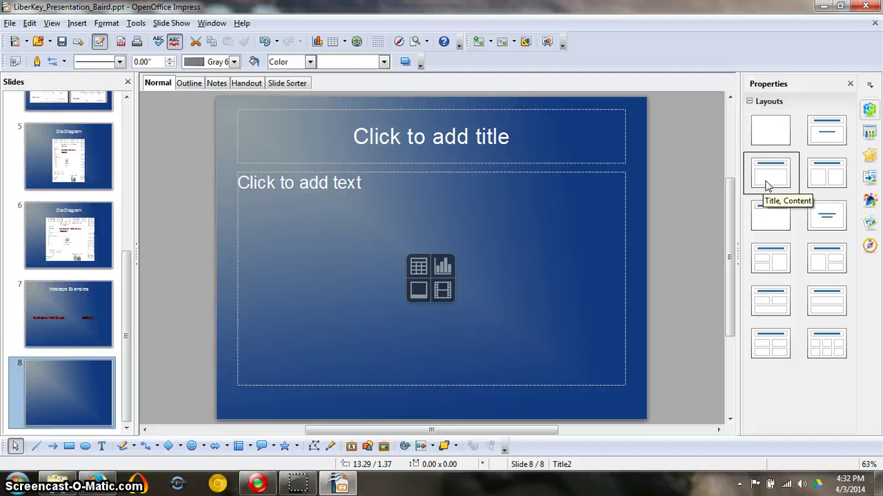
pyautogui.click(827, 174)
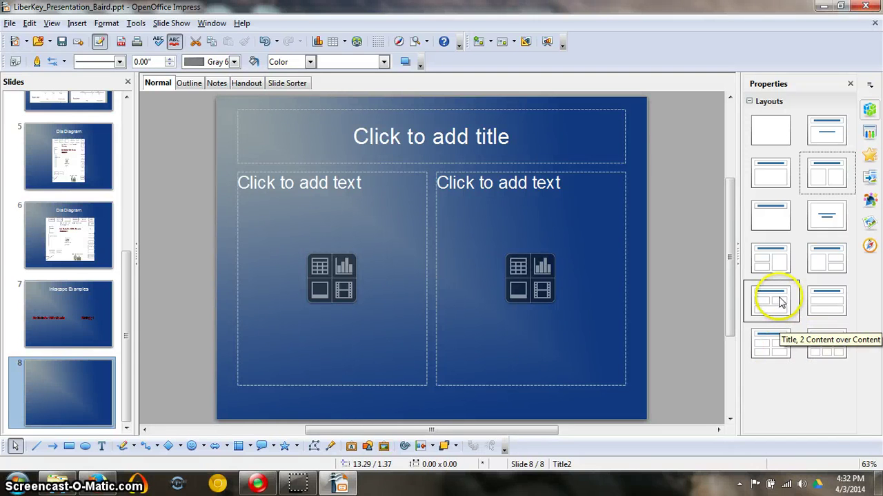
# - Enter "Inkscape Examples" as the title of the new slide 8
pyautogui.click(457, 136)
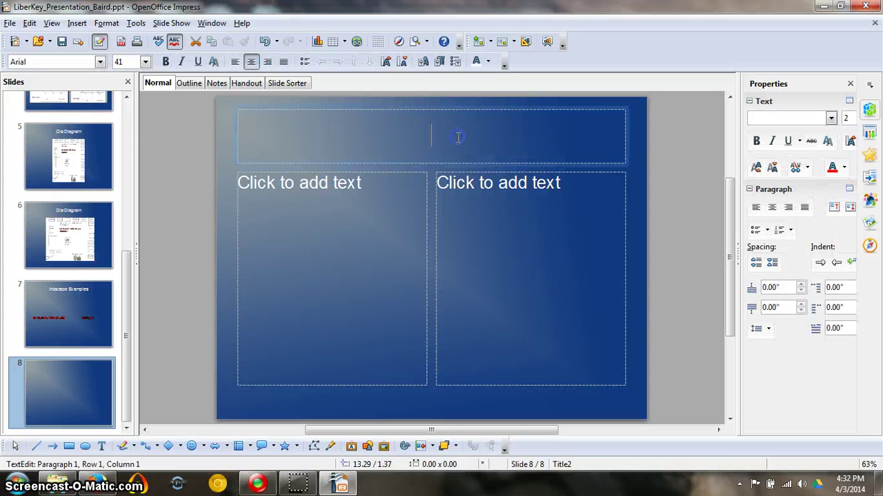
pyautogui.write('Ink')
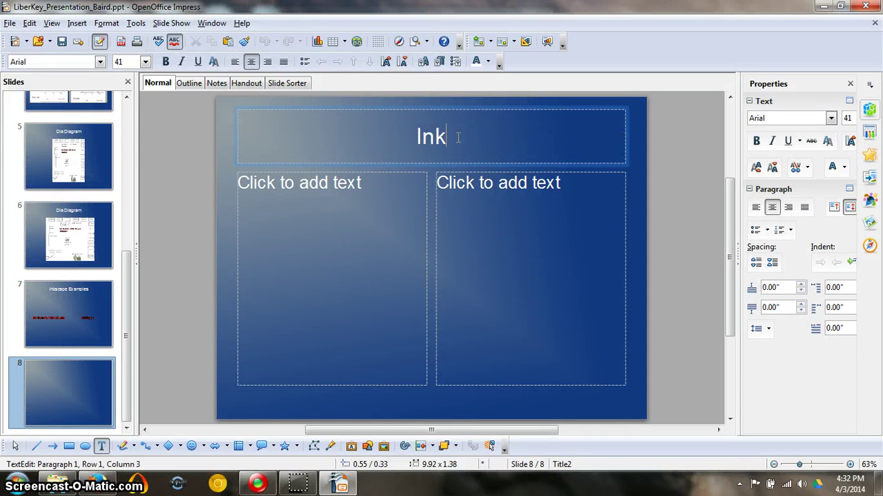
pyautogui.write('scape Examples')
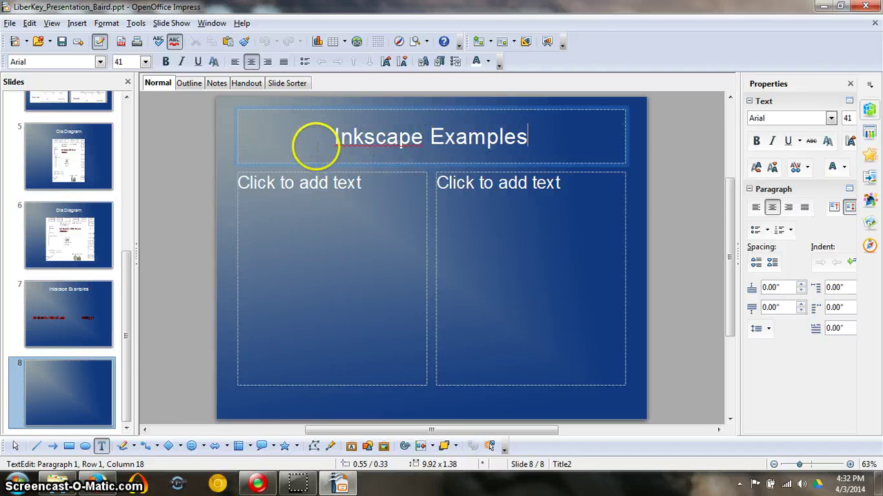
pyautogui.click(537, 132)
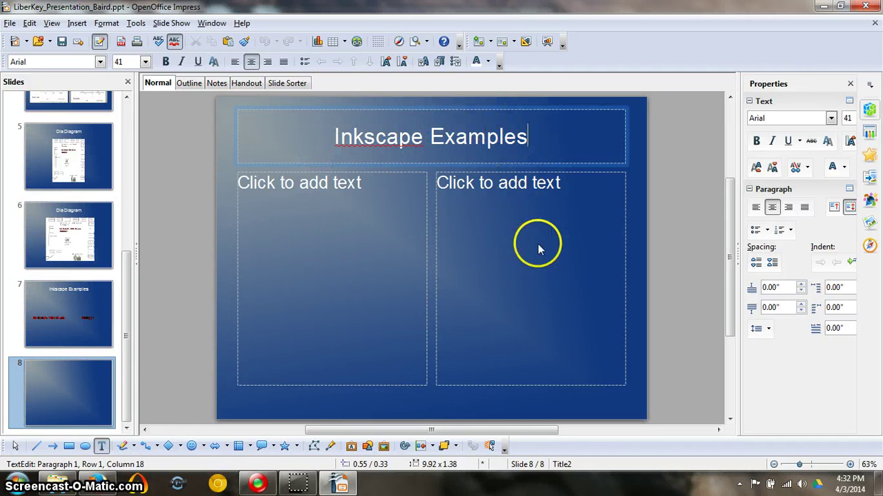
pyautogui.click(510, 411)
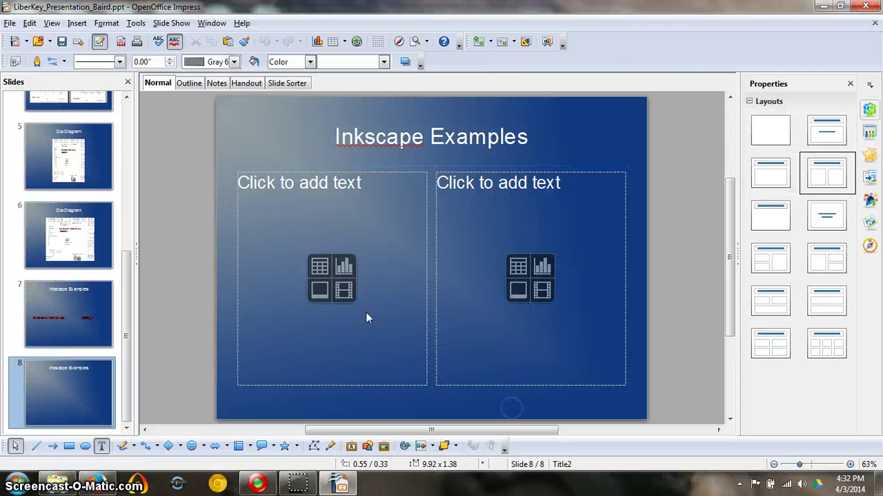
# - Insert the 10th-grade banner picture into the slide's left content placeholder
pyautogui.click(321, 292)
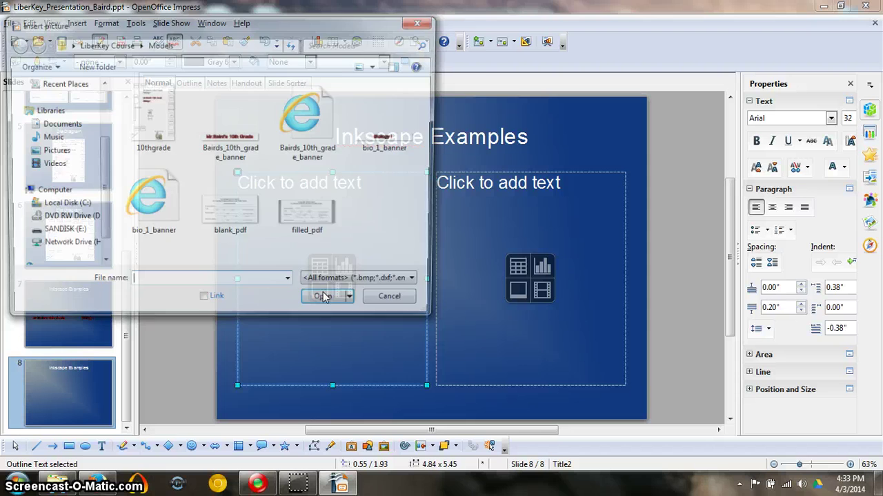
pyautogui.click(240, 161)
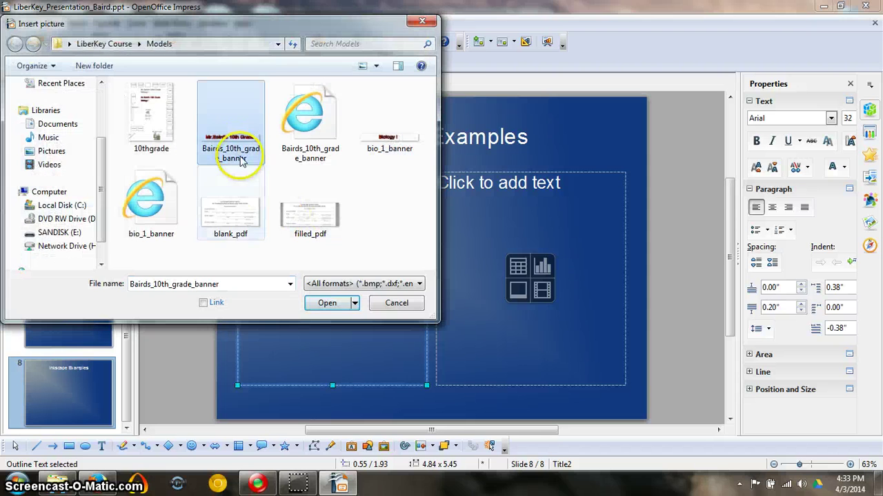
pyautogui.click(336, 305)
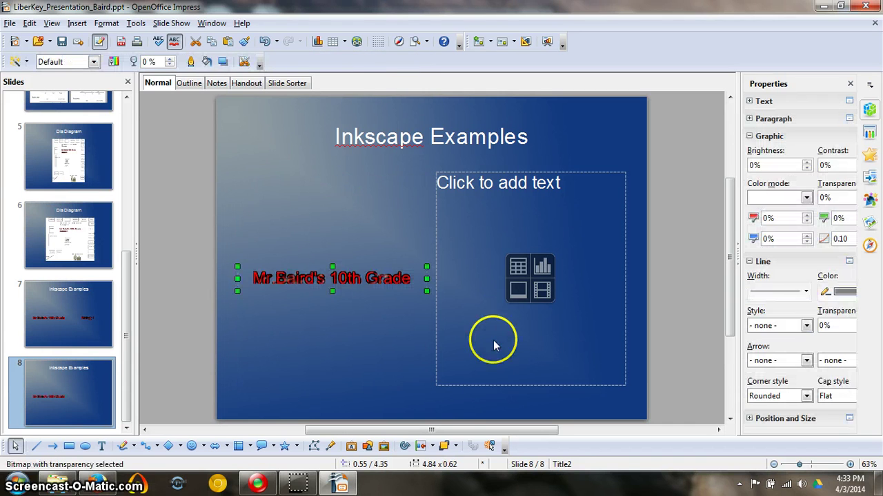
# - Insert the bio_1_banner picture into the right content placeholder and deselect it
pyautogui.click(519, 293)
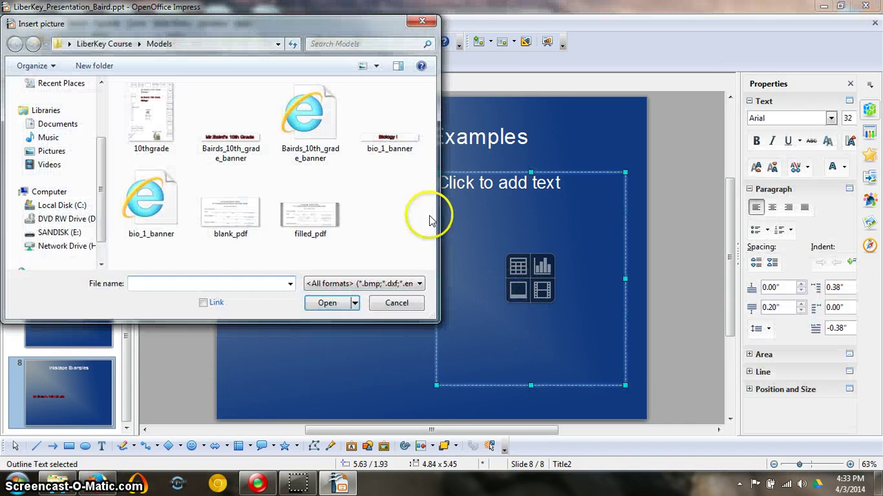
pyautogui.click(389, 128)
pyautogui.click(327, 303)
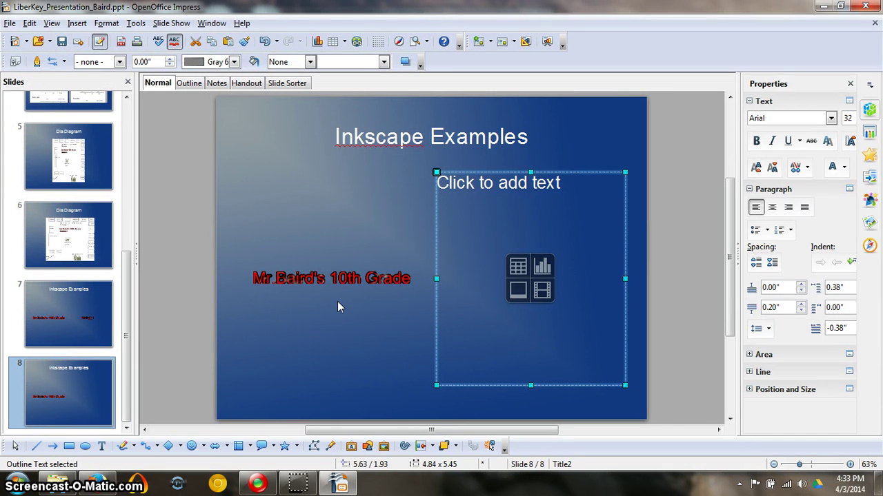
pyautogui.click(404, 315)
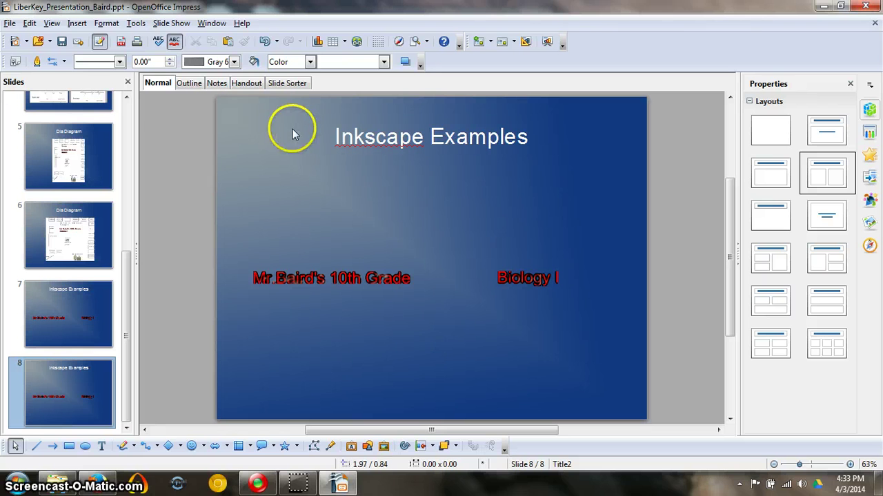
pyautogui.click(11, 22)
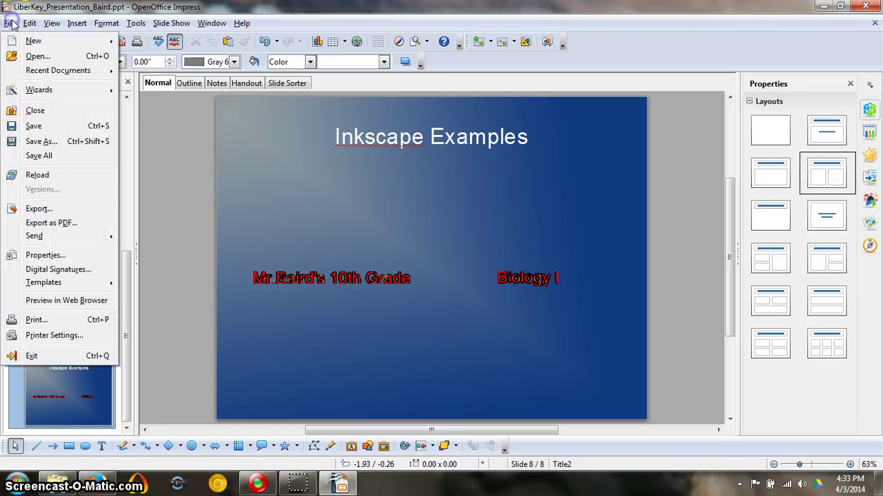
pyautogui.press('Escape')
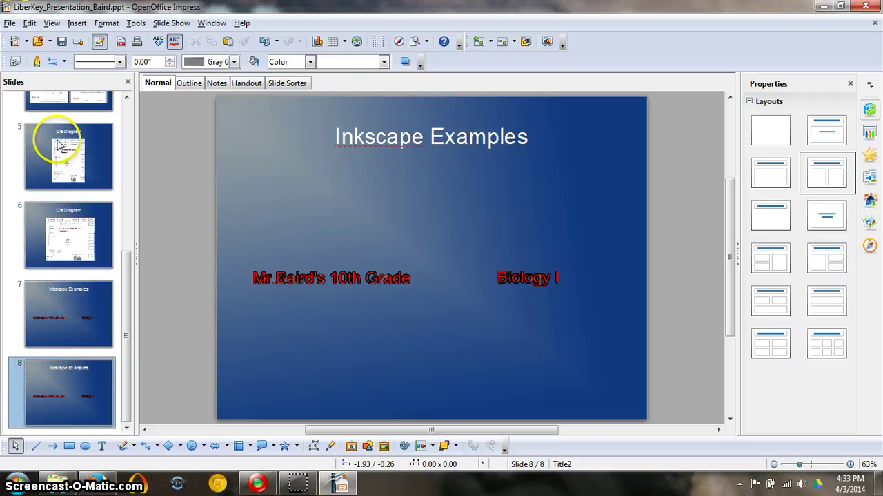
pyautogui.hotkey('ctrl', 'shift', 's')
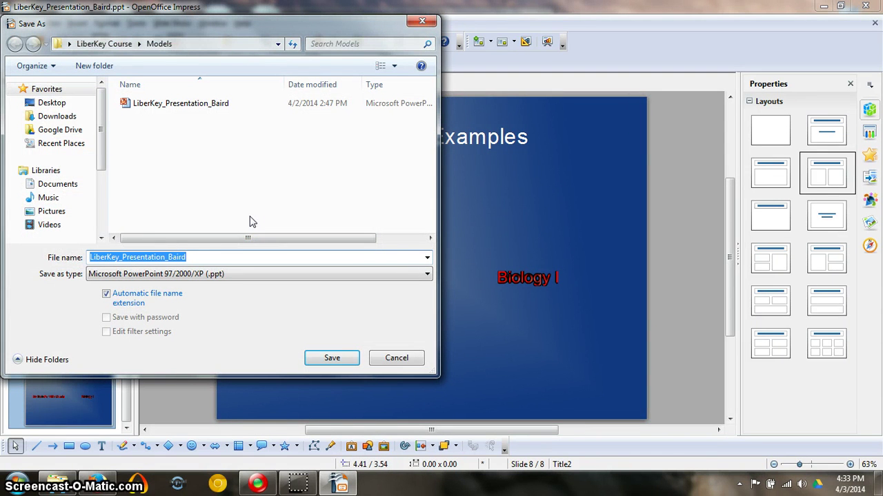
pyautogui.click(399, 357)
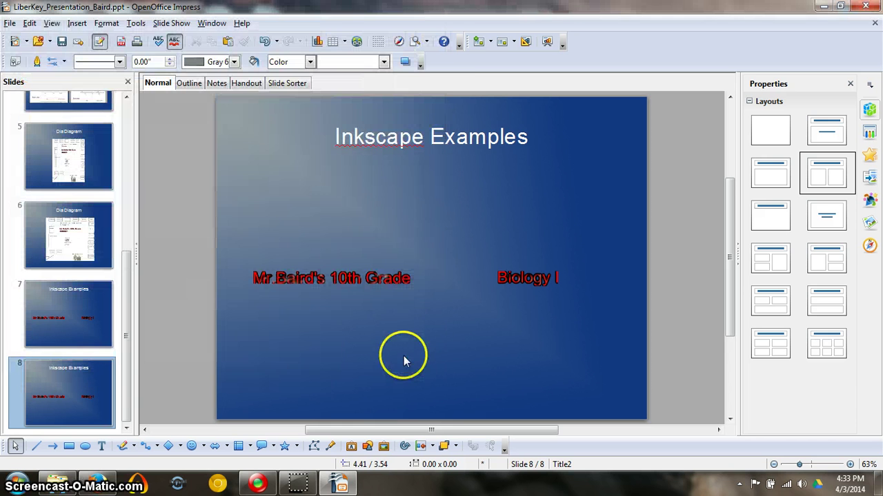